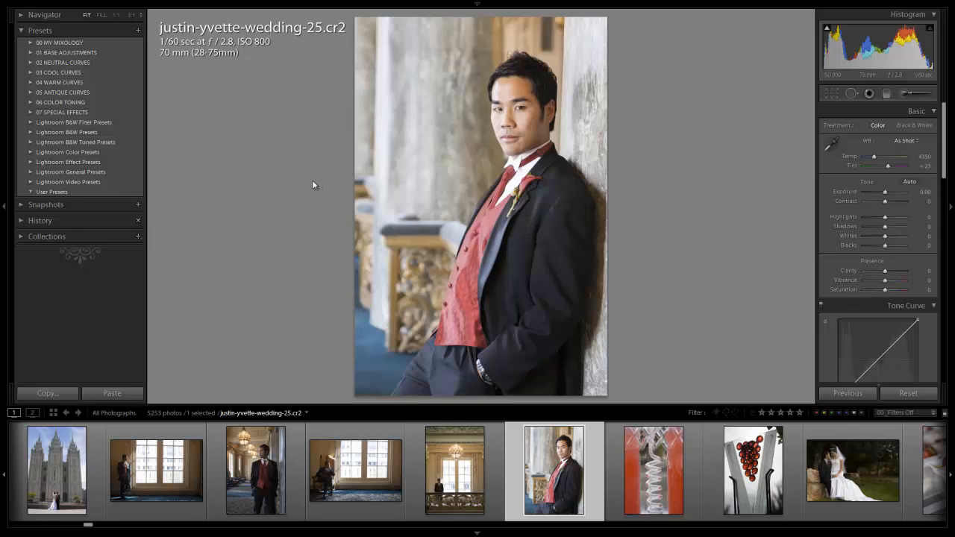
Step: Apply the 82 Advanced Dust Correction Curve preset from the 01 BASE ADJUSTMENTS folder to the portrait and review its develop settings
click(28, 53)
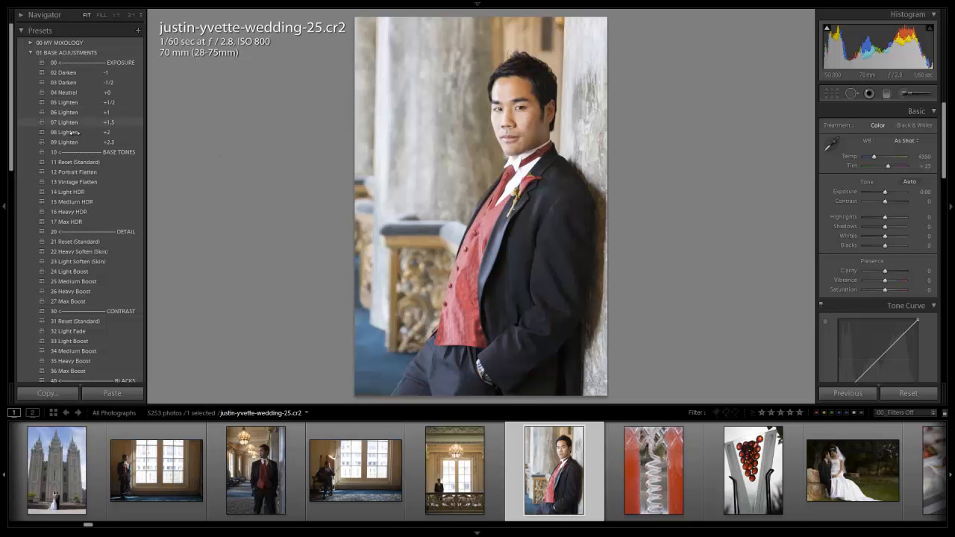
scroll(79, 142, down, 5)
scroll(79, 142, down, 2)
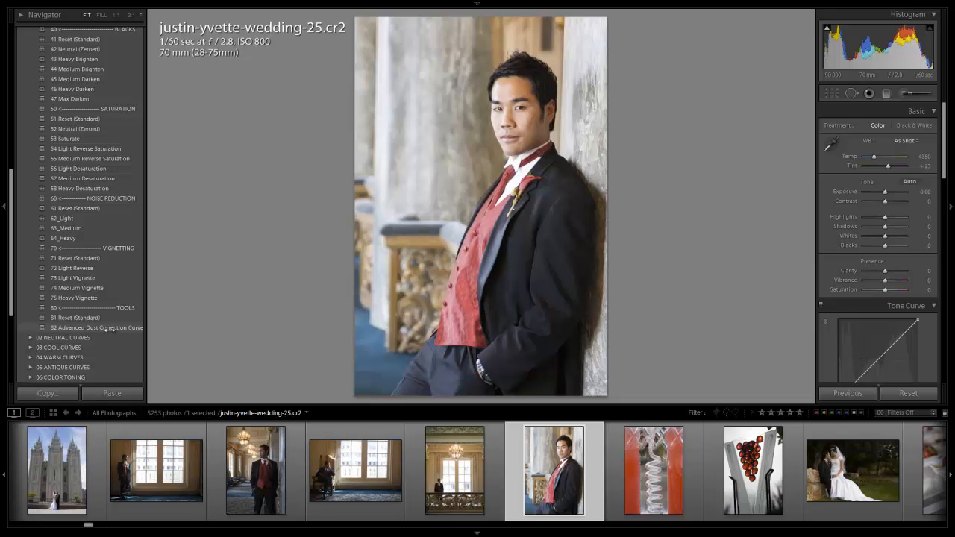
click(109, 328)
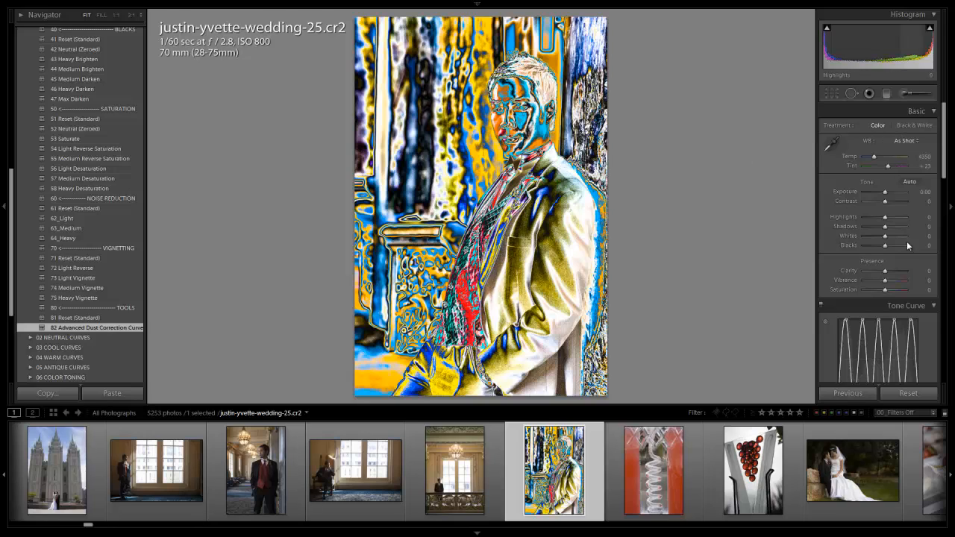
scroll(906, 243, down, 4)
scroll(862, 191, up, 2)
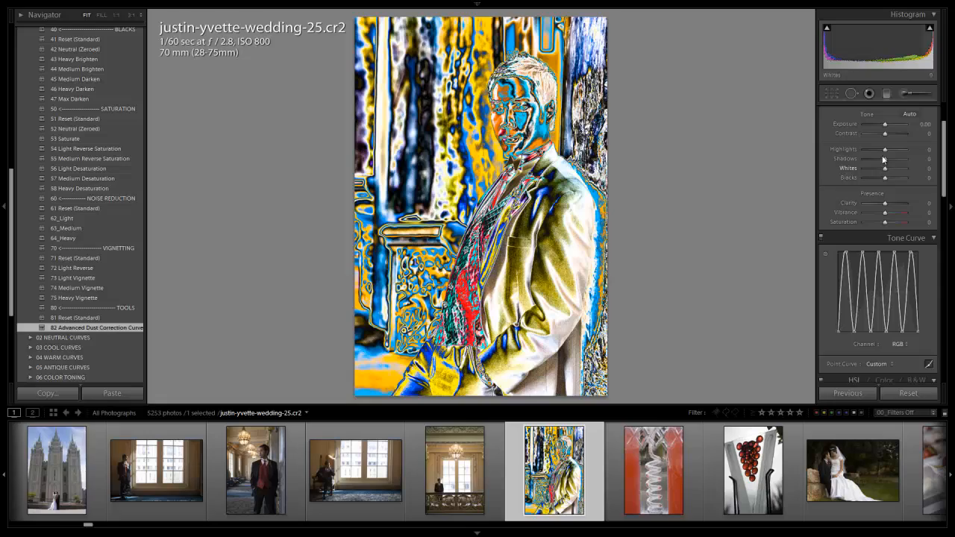
scroll(882, 159, up, 2)
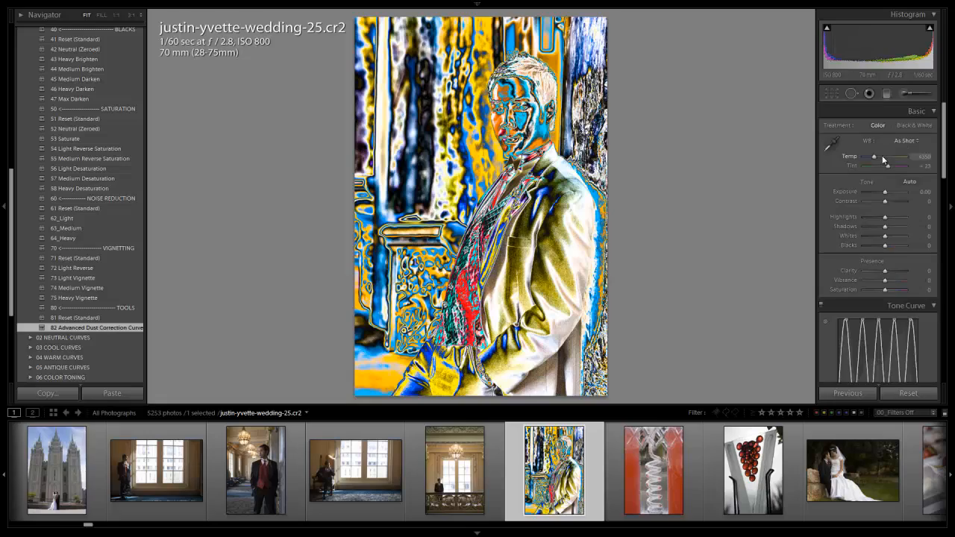
Step: Inspect the jacket for dust and heal a spot on the shoulder with Spot Removal in Heal mode at size 16
click(563, 211)
drag(460, 213, 575, 225)
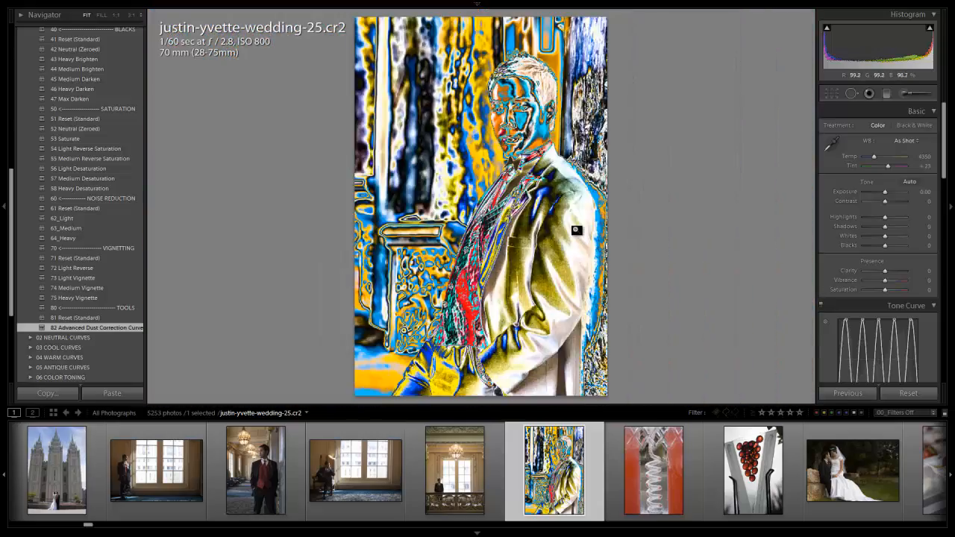
click(557, 172)
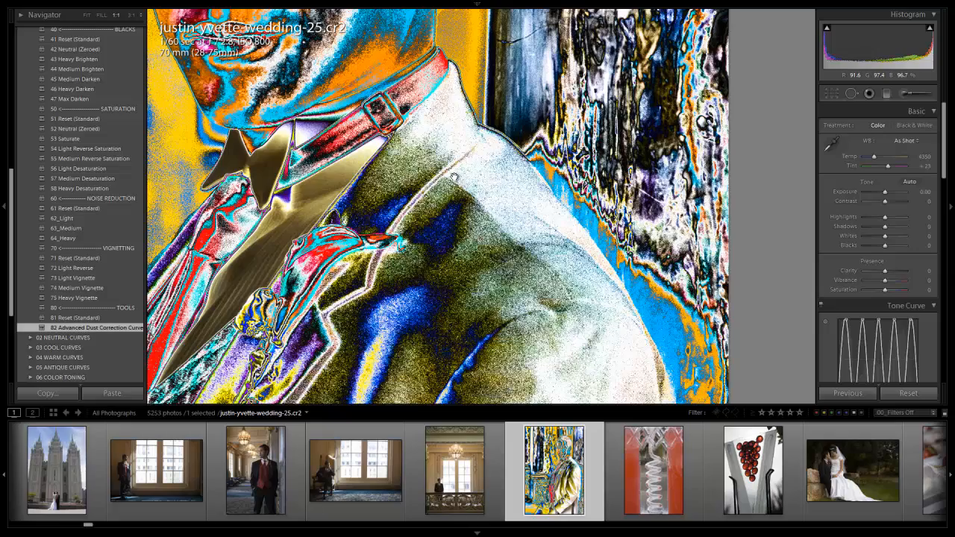
click(463, 151)
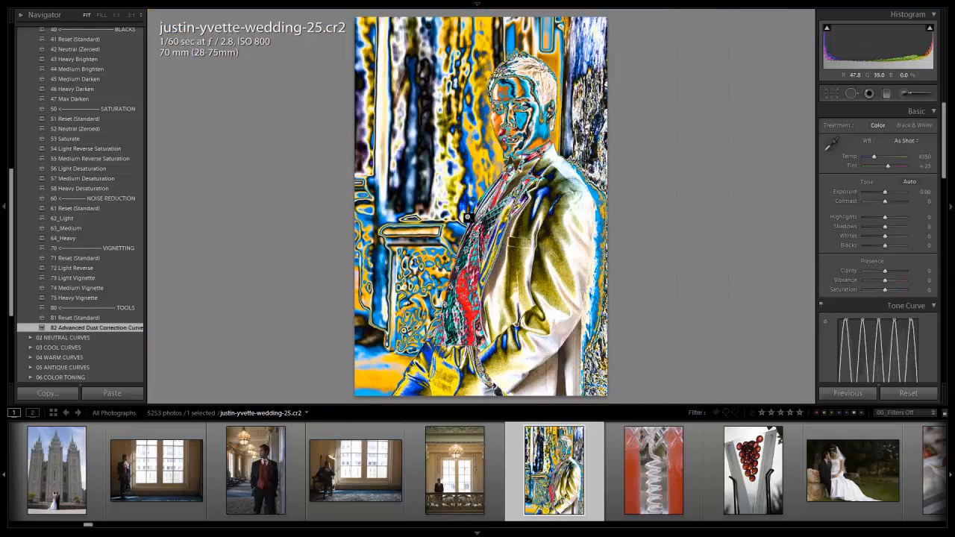
click(552, 169)
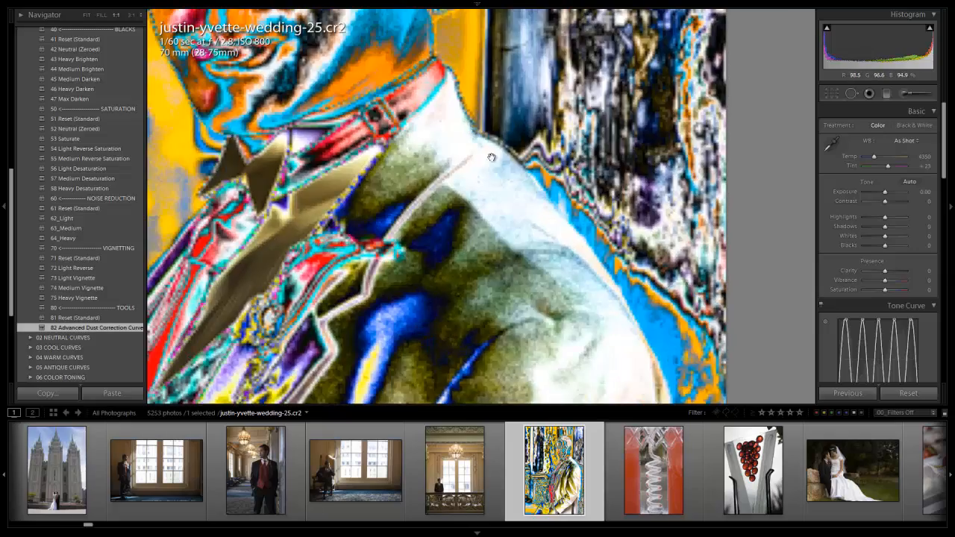
click(851, 94)
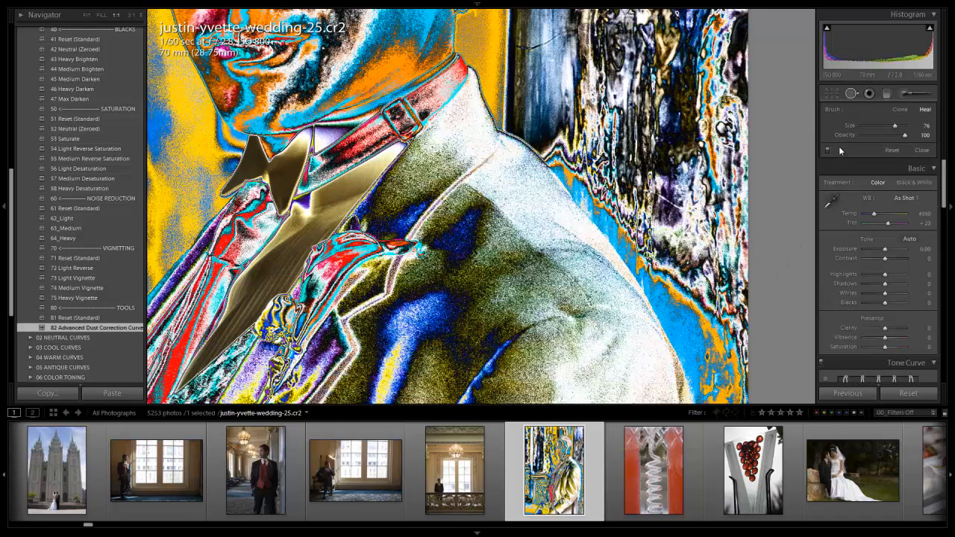
scroll(716, 115, down, 12)
scroll(494, 191, down, 2)
click(496, 195)
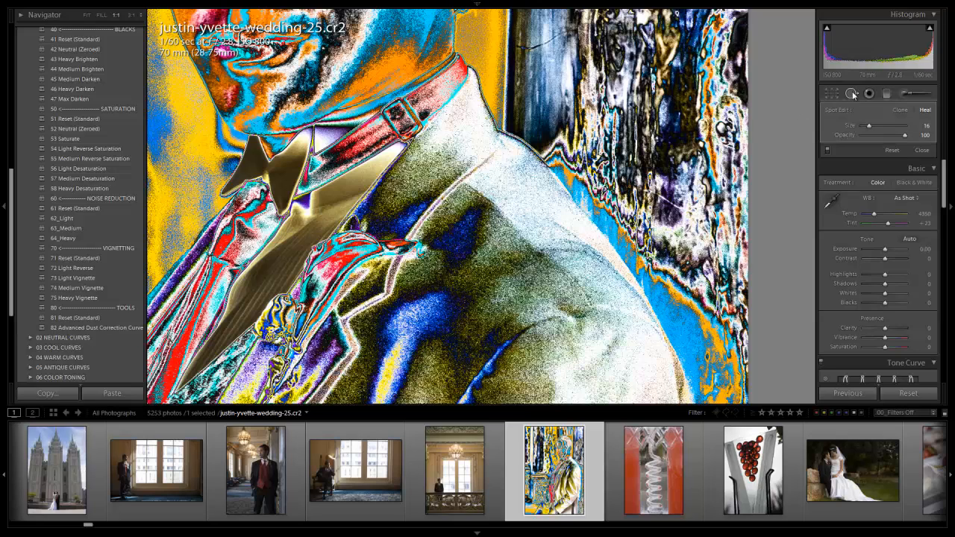
click(851, 93)
Step: Remove the dust correction curve with the 81 Reset (Standard) preset and check the healed spot on the jacket shoulder
click(100, 319)
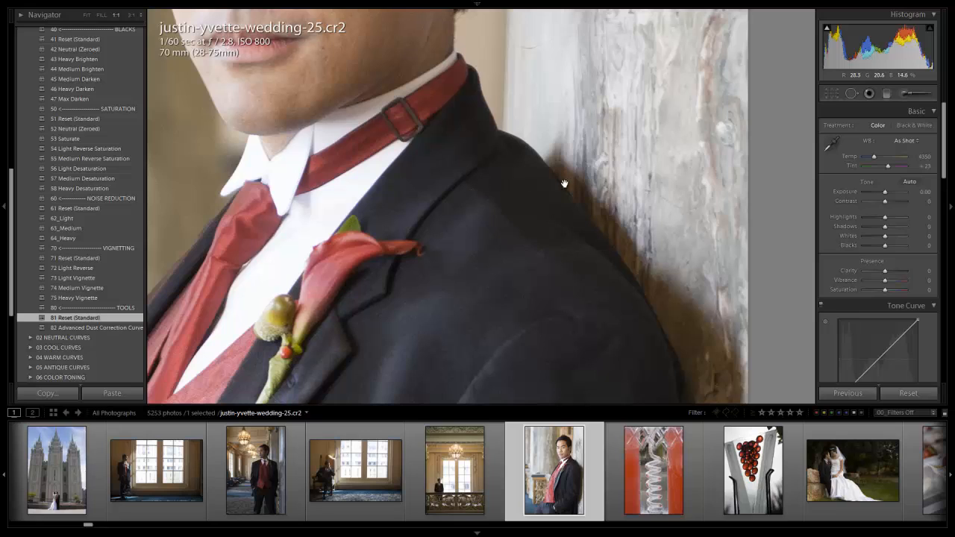
click(849, 94)
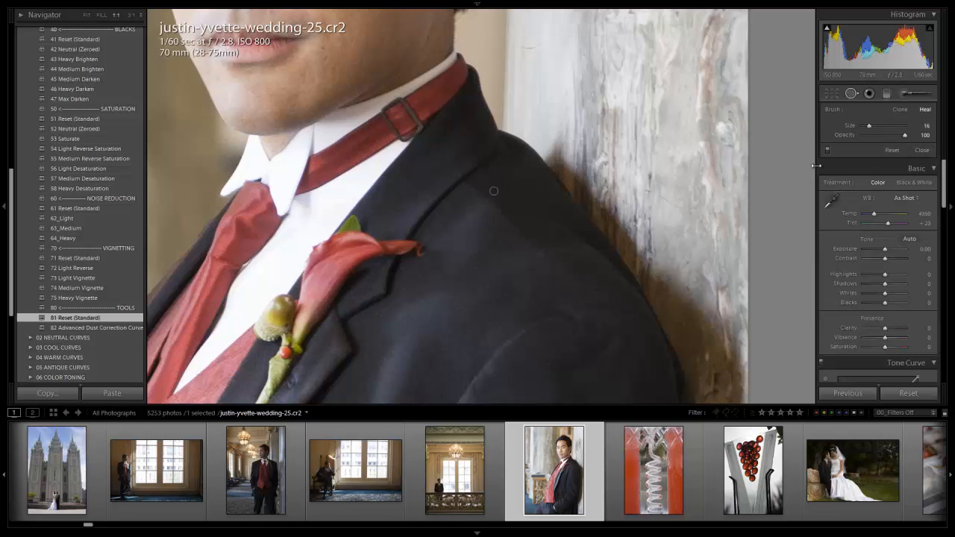
click(852, 95)
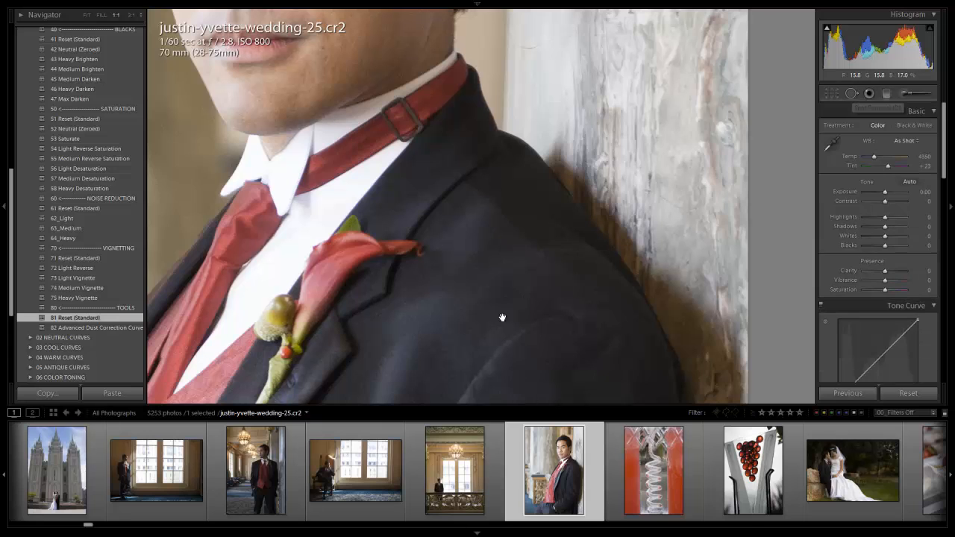
click(493, 176)
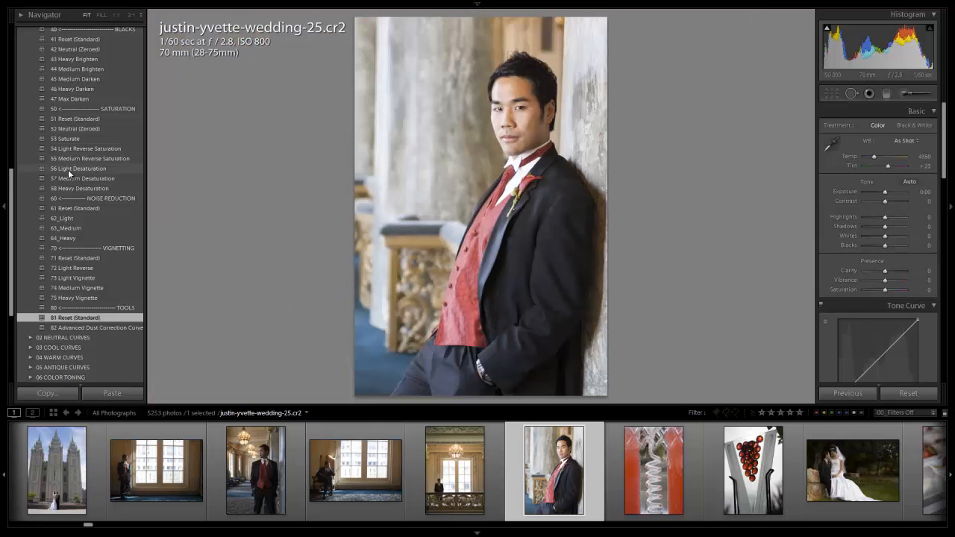
Step: Hide the photo info overlay and apply the 13 Standard B&W preset from the 00 MY MIXOLOGY folder
scroll(30, 169, up, 5)
click(30, 52)
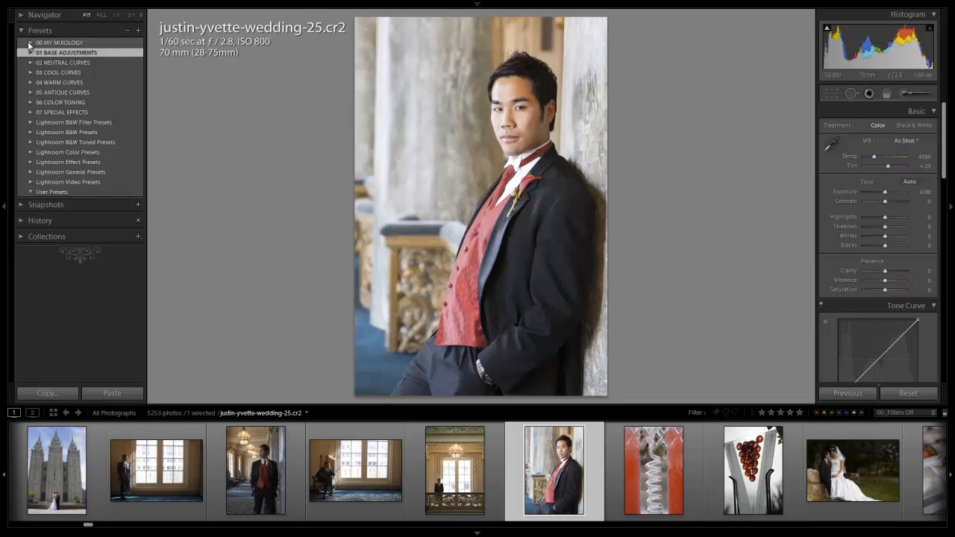
click(30, 43)
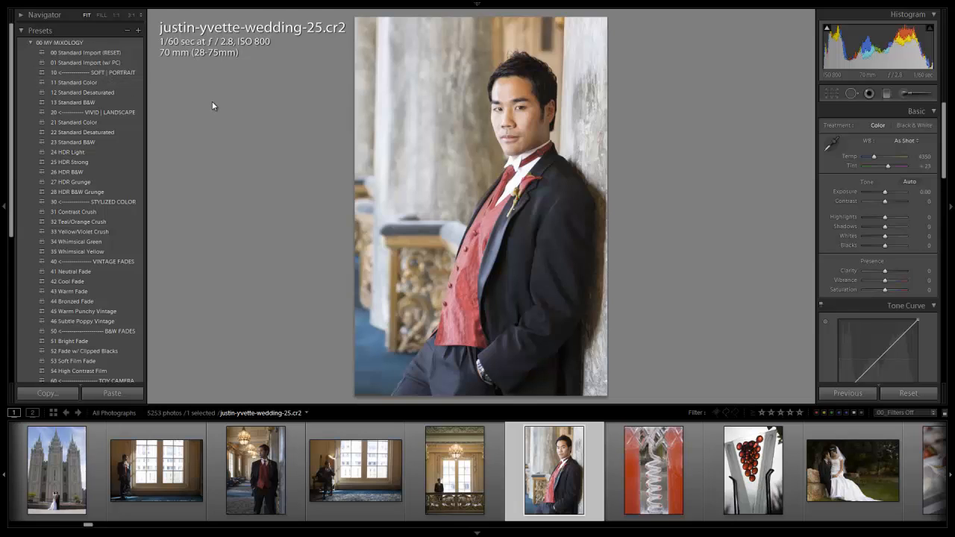
key(i)
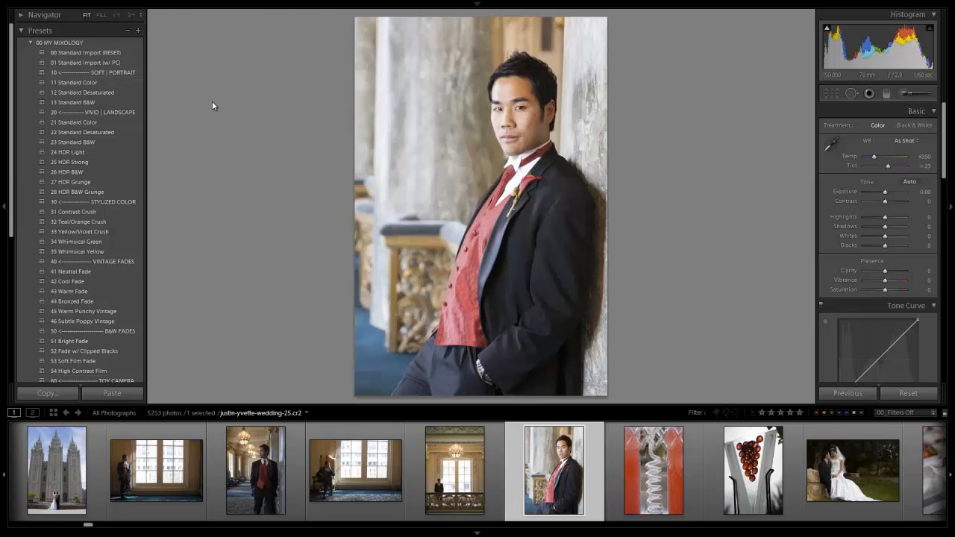
click(110, 104)
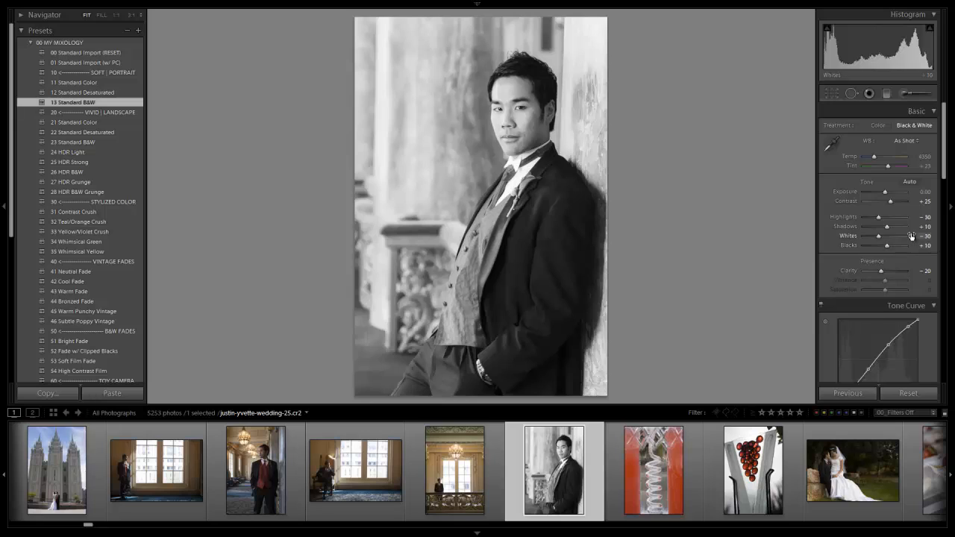
Step: Turn the tone curve adjustment off and on again to compare its effect on the black-and-white portrait
scroll(911, 233, down, 3)
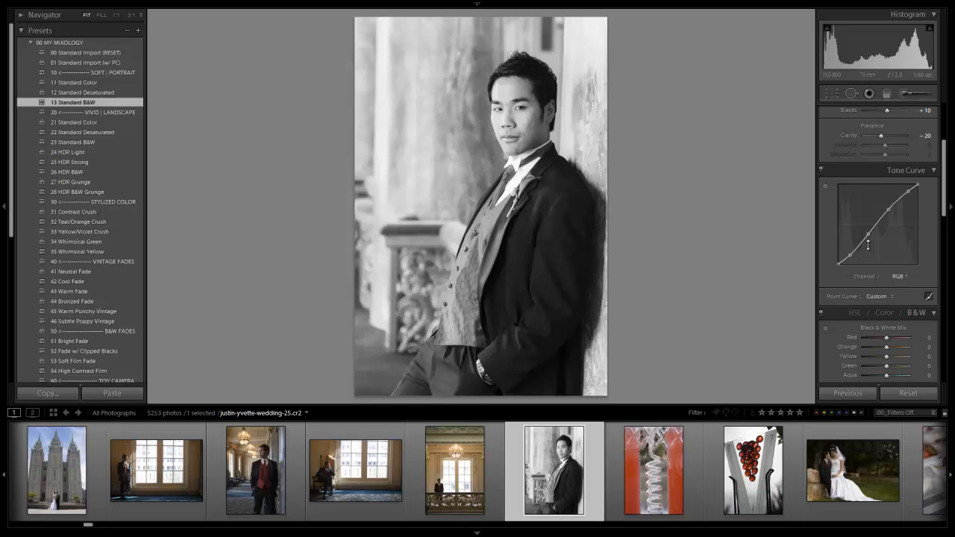
click(820, 170)
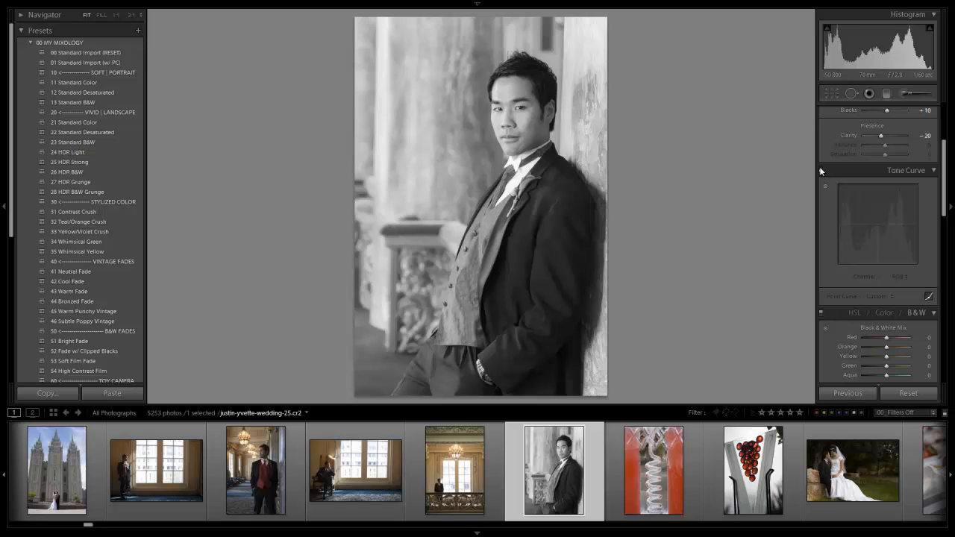
click(819, 170)
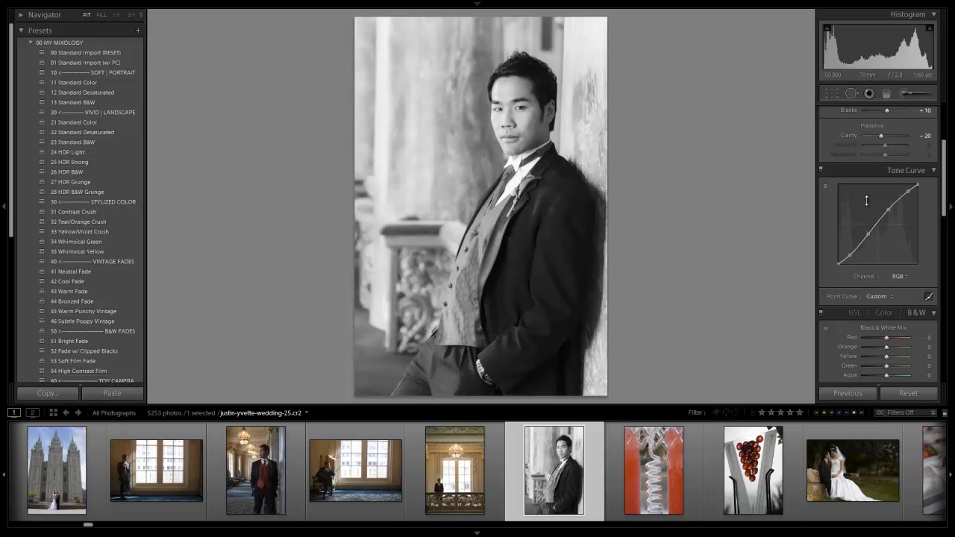
scroll(872, 198, up, 3)
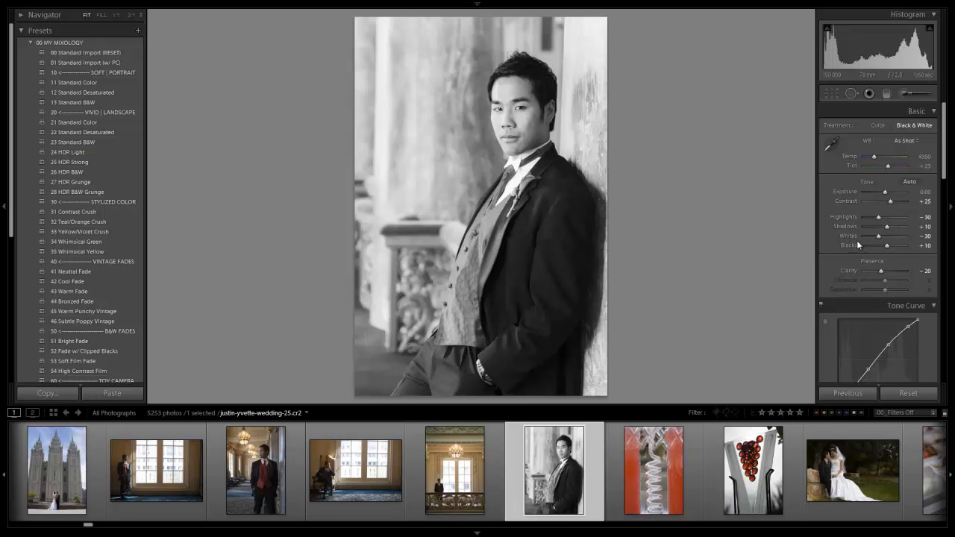
Step: Collapse the Tone Curve and B&W sections and examine the preset's sharpening and noise reduction settings
scroll(839, 261, down, 3)
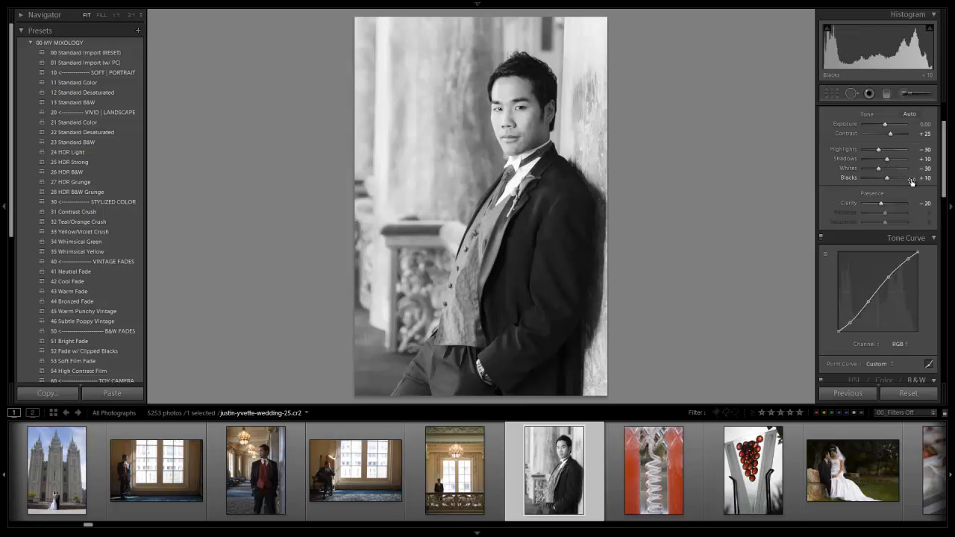
scroll(914, 183, down, 15)
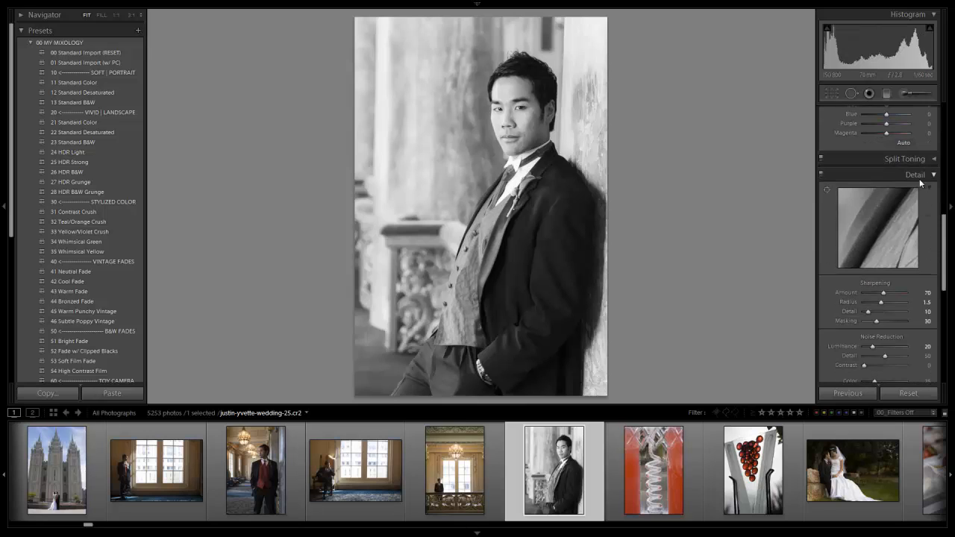
scroll(925, 199, up, 12)
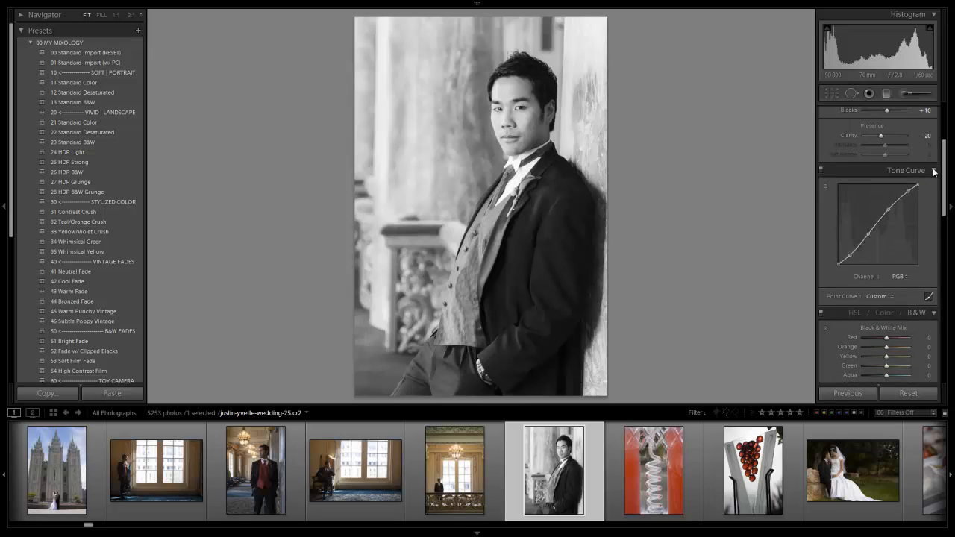
click(923, 170)
click(934, 189)
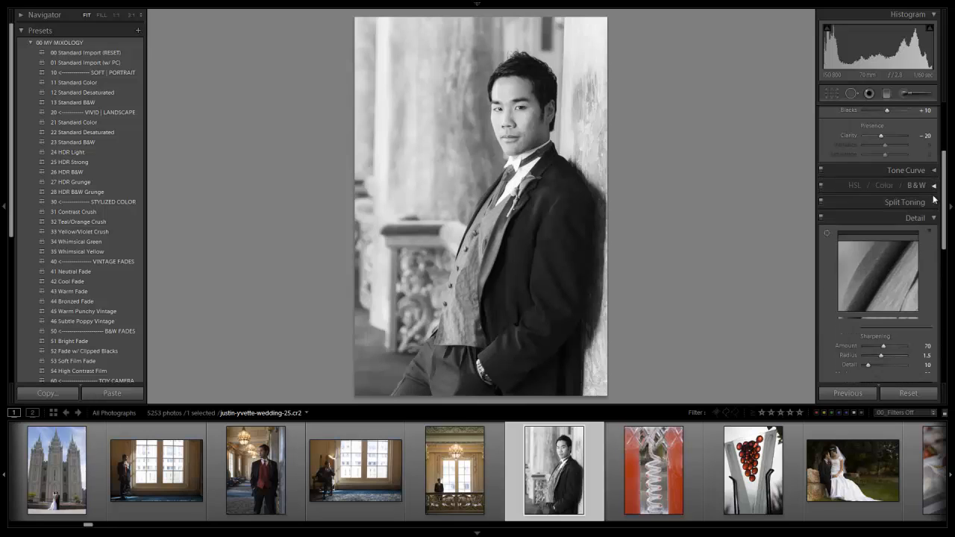
scroll(905, 237, down, 4)
scroll(904, 237, up, 2)
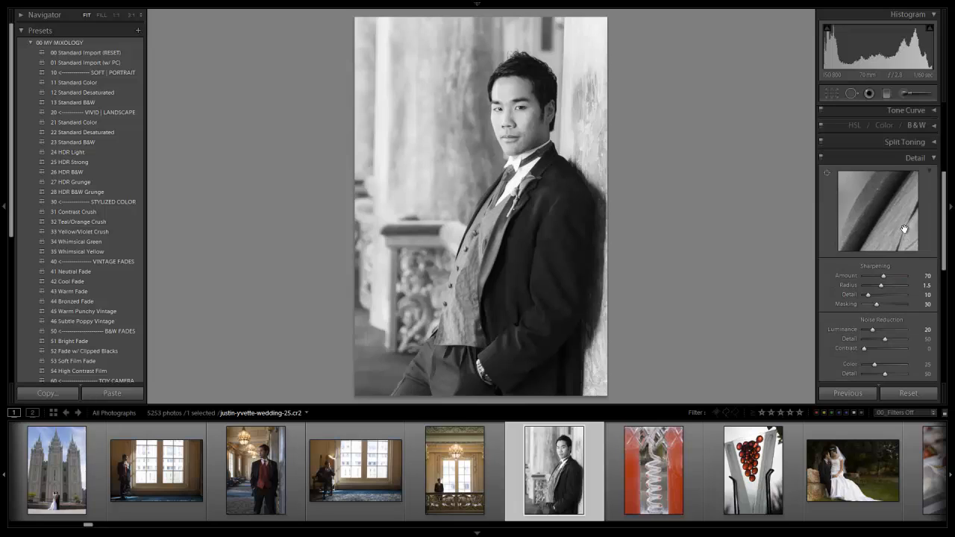
scroll(894, 222, down, 2)
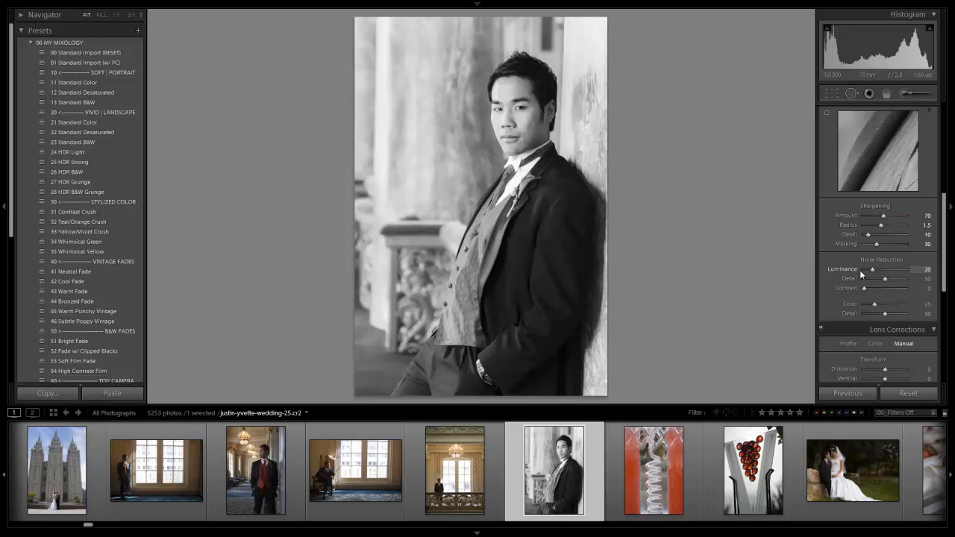
Step: Try Luminance noise reduction at 56 and 82 while checking the man's face and hair, and undo both changes
key(i)
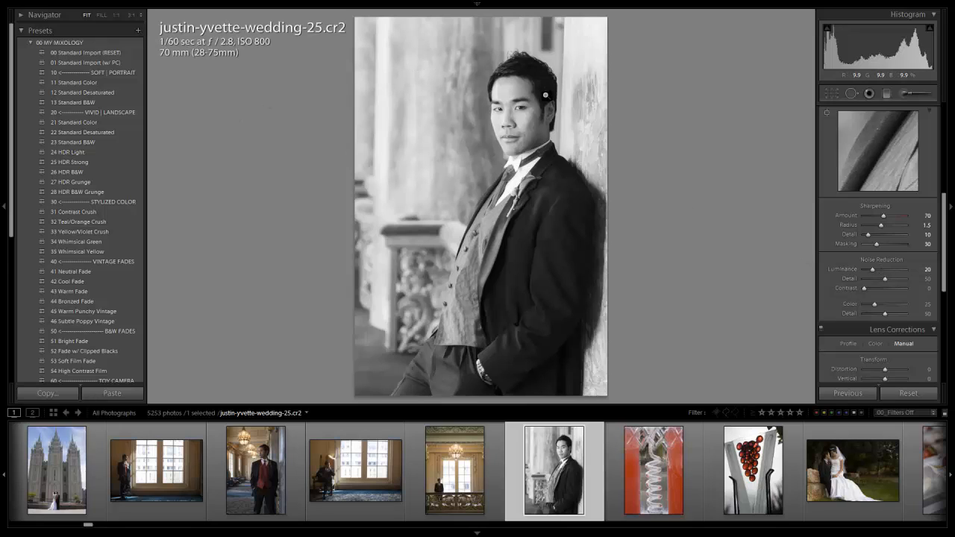
click(512, 109)
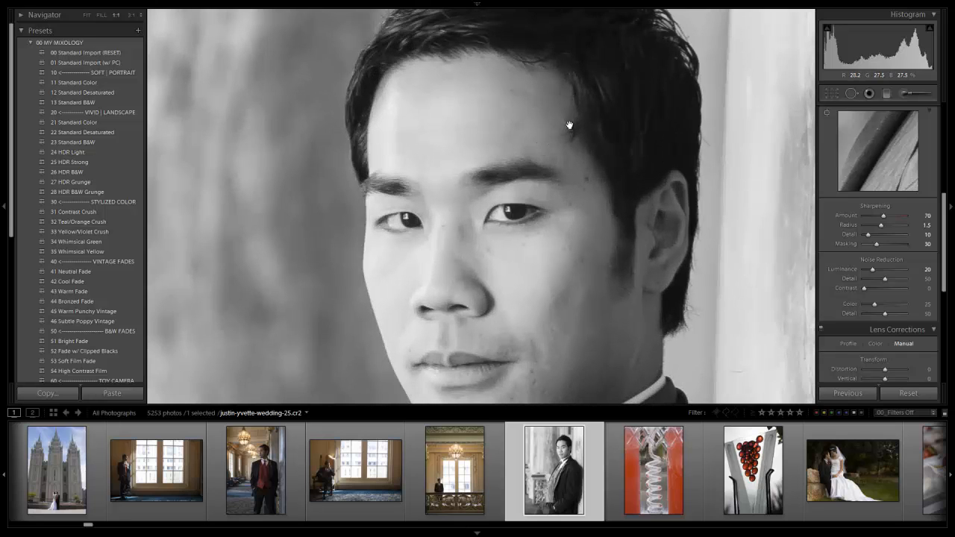
drag(569, 125, 530, 225)
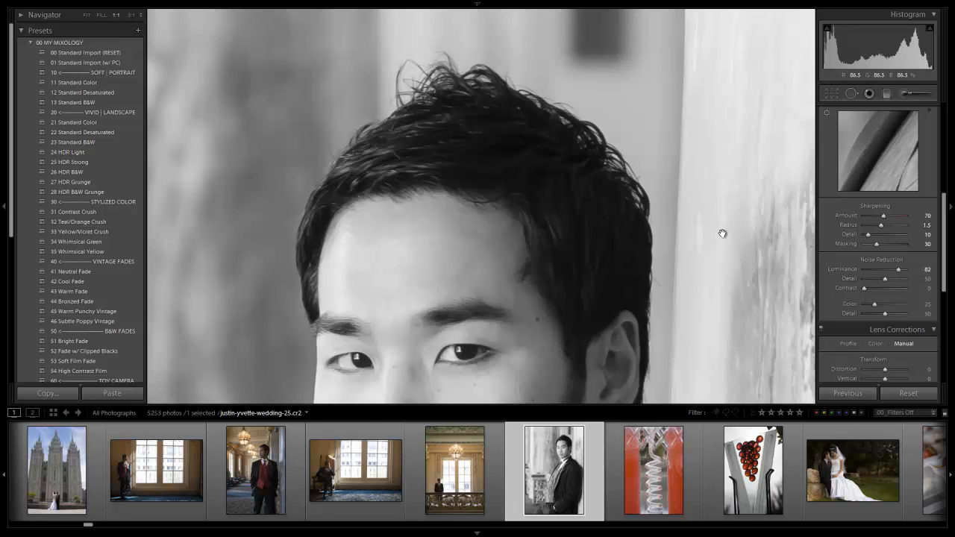
key(ctrl+z)
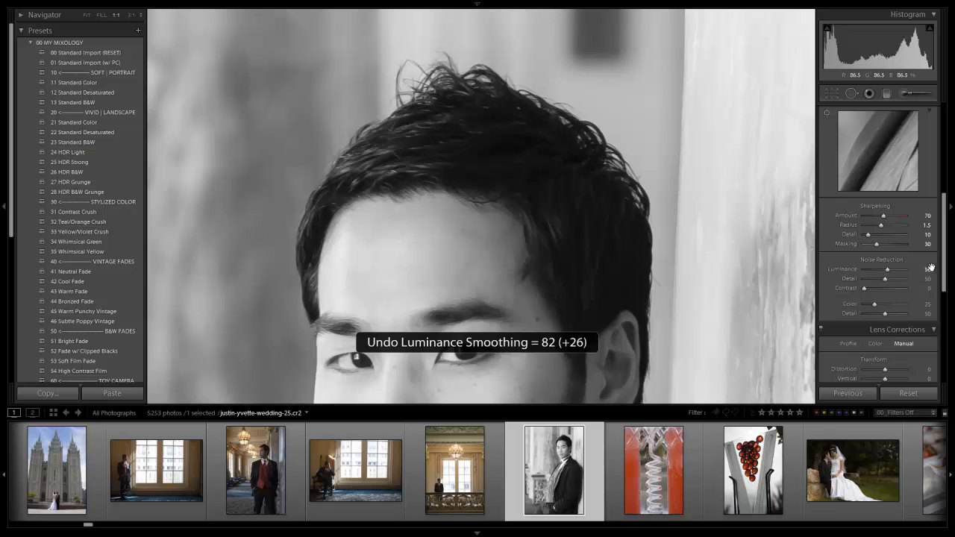
key(ctrl+z)
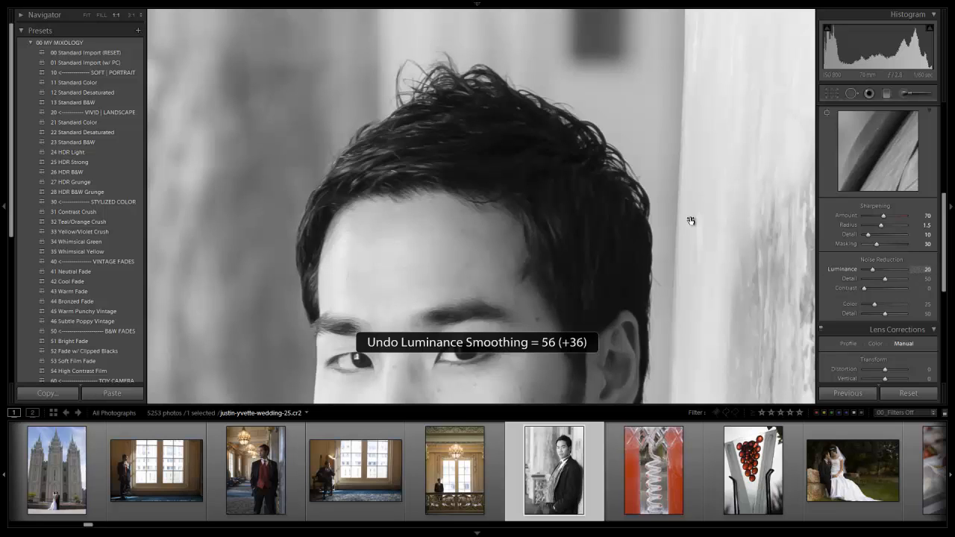
click(691, 221)
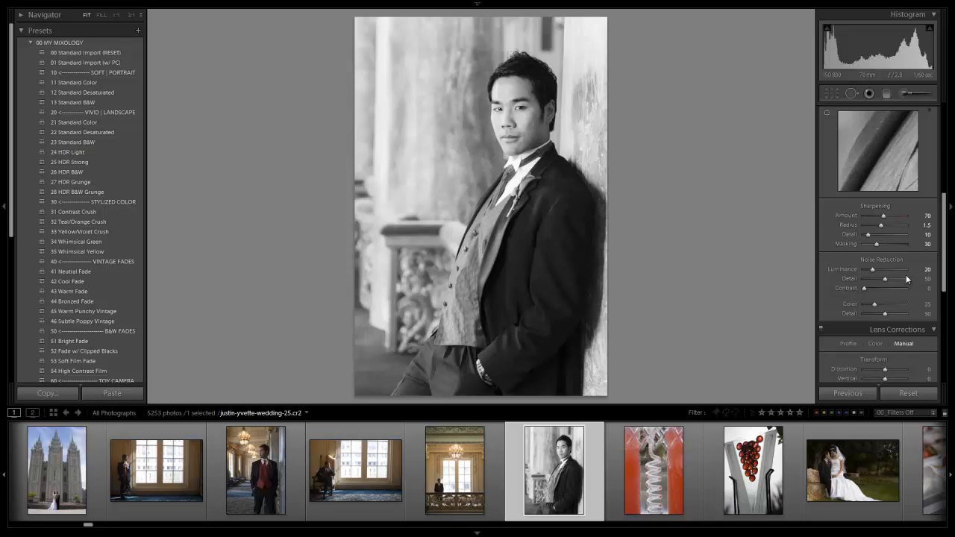
Step: Check the current preset's lens vignetting values, and apply the 45 Medium Darken blacks preset from the 01 BASE ADJUSTMENTS folder
scroll(906, 275, down, 5)
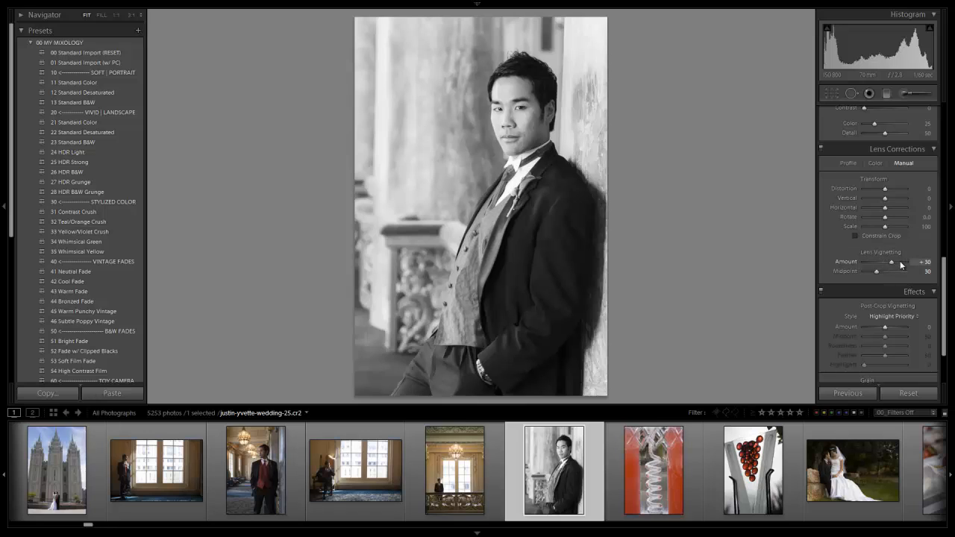
scroll(865, 277, up, 10)
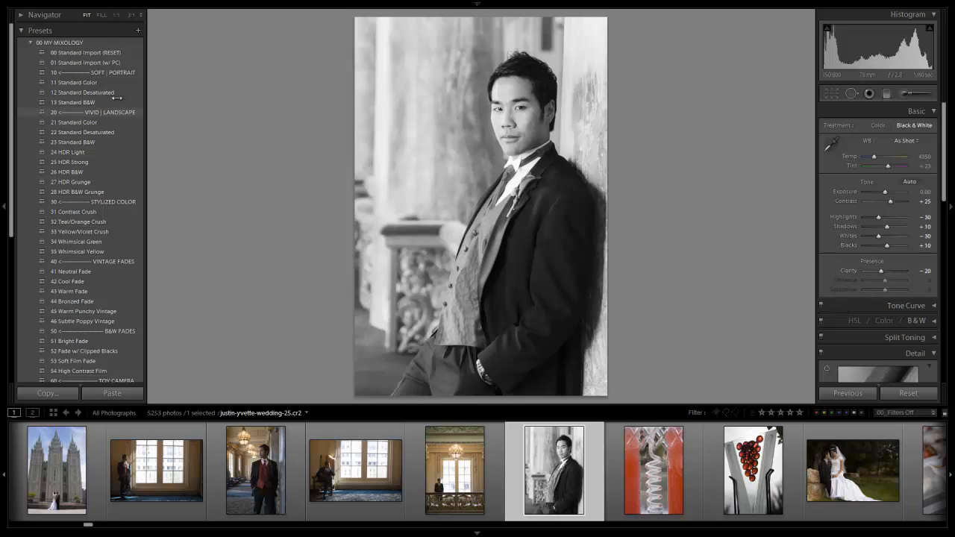
click(30, 43)
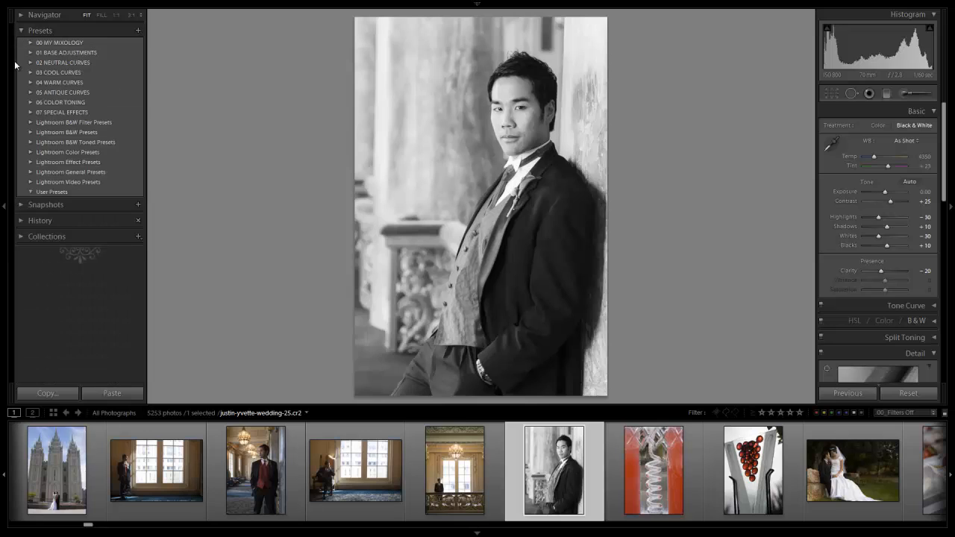
click(31, 53)
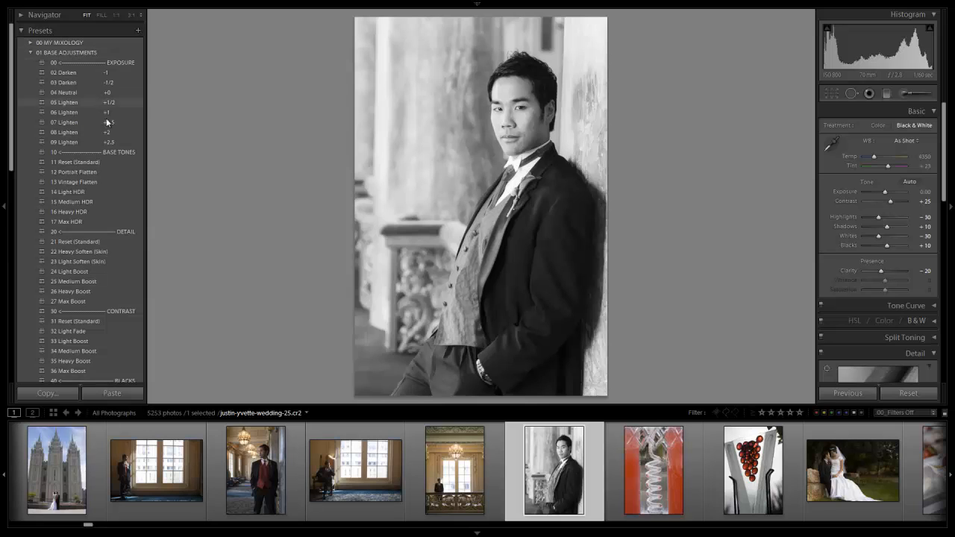
scroll(109, 129, down, 3)
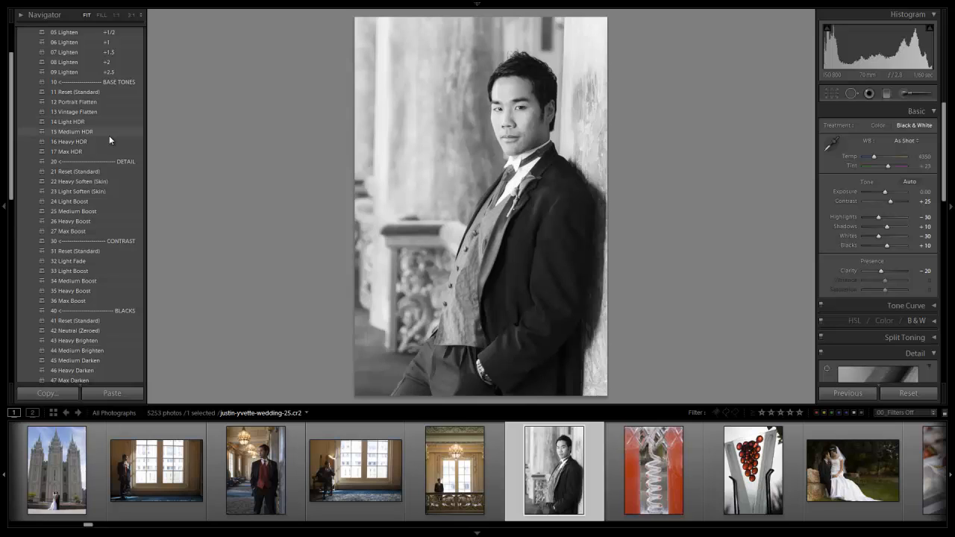
scroll(109, 135, down, 7)
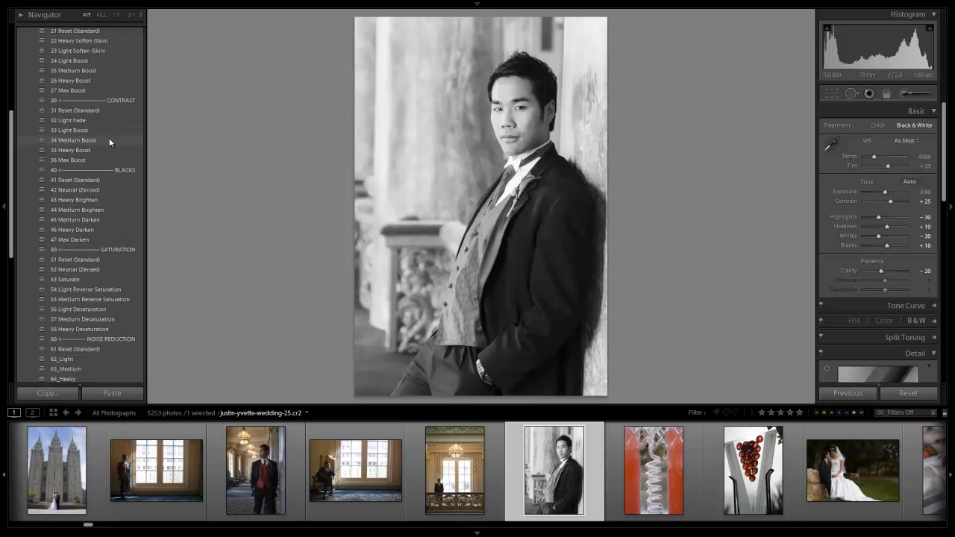
click(85, 220)
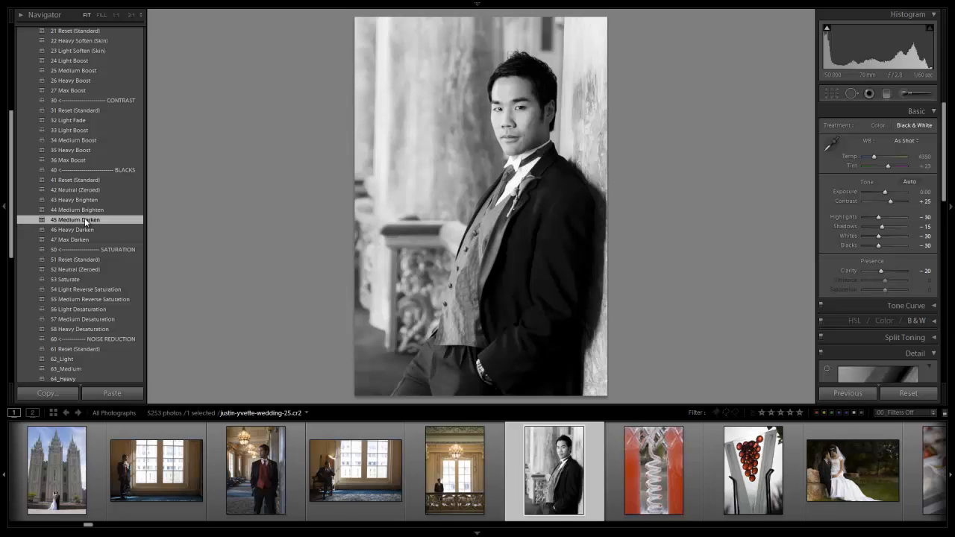
Step: Turn the clipping warnings on, off and on again to inspect the shadow clipping in the man's jacket and hair
key(j)
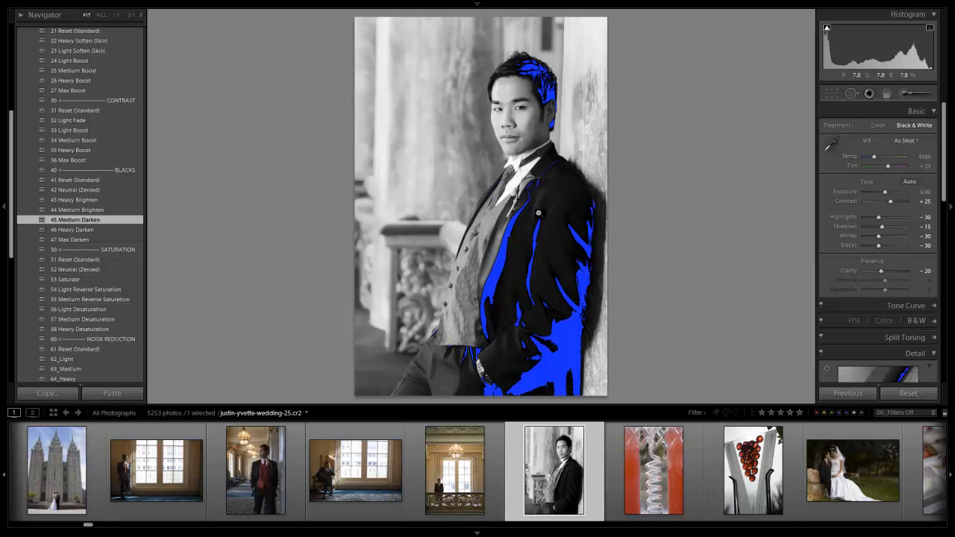
key(j)
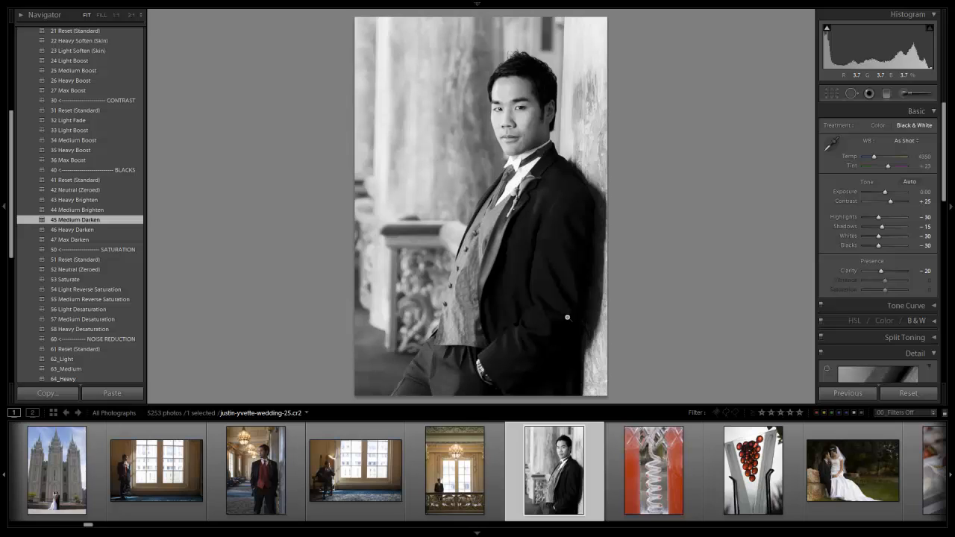
key(j)
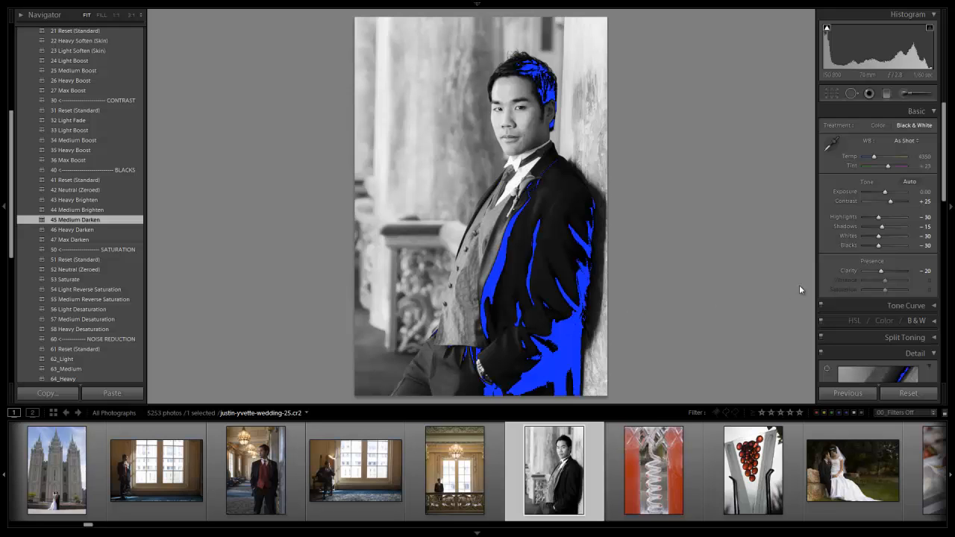
Step: Try Blacks at -10 and -20 with Shadows at -10, undo these changes, and hide the clipping warnings
click(884, 246)
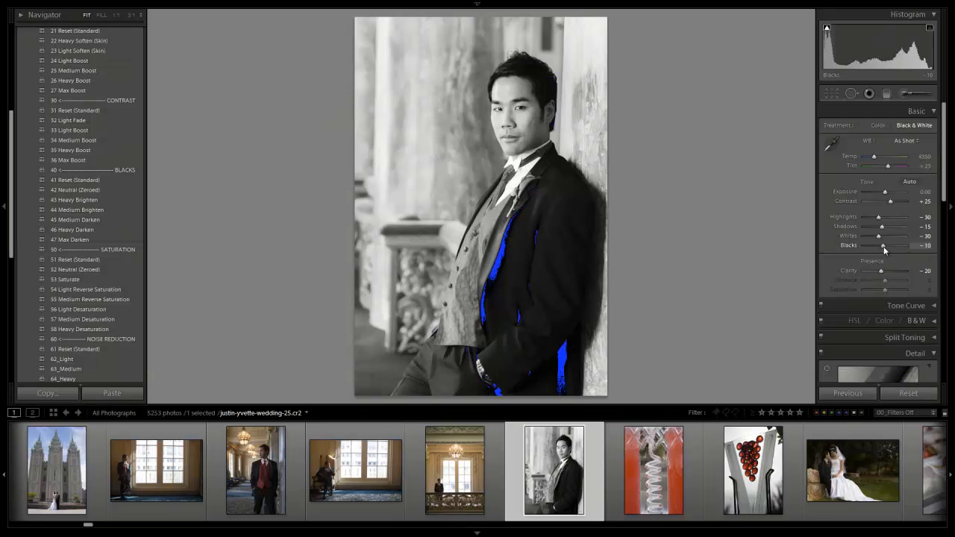
drag(884, 251, 888, 230)
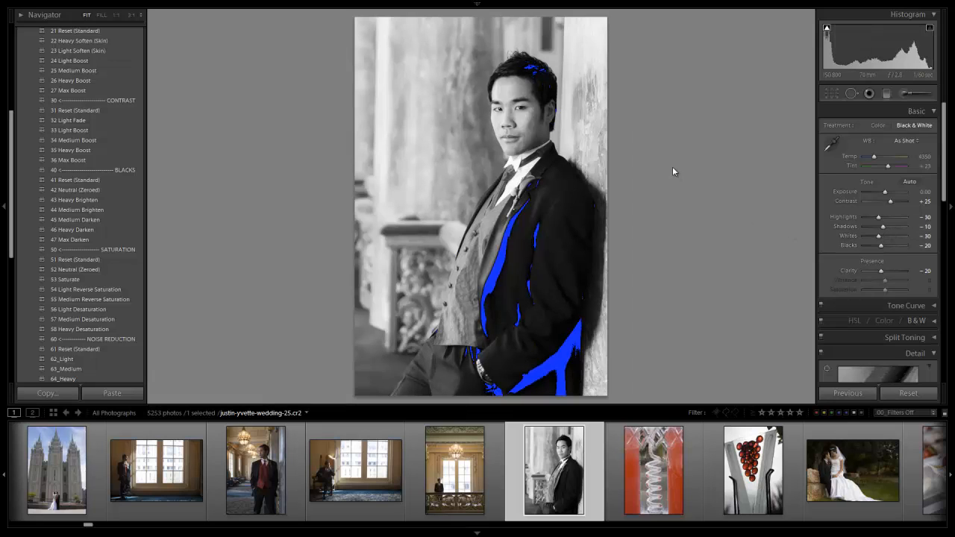
key(ctrl+z)
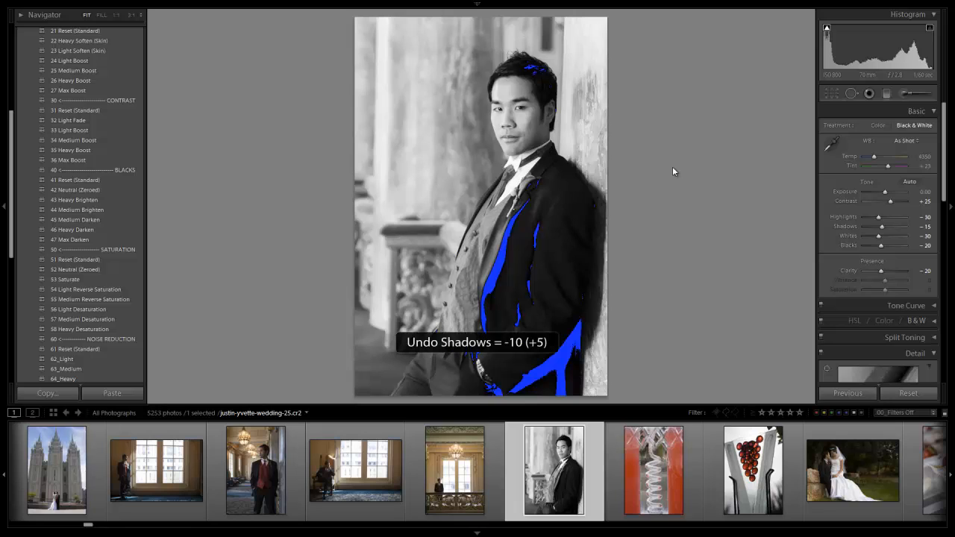
key(ctrl+z)
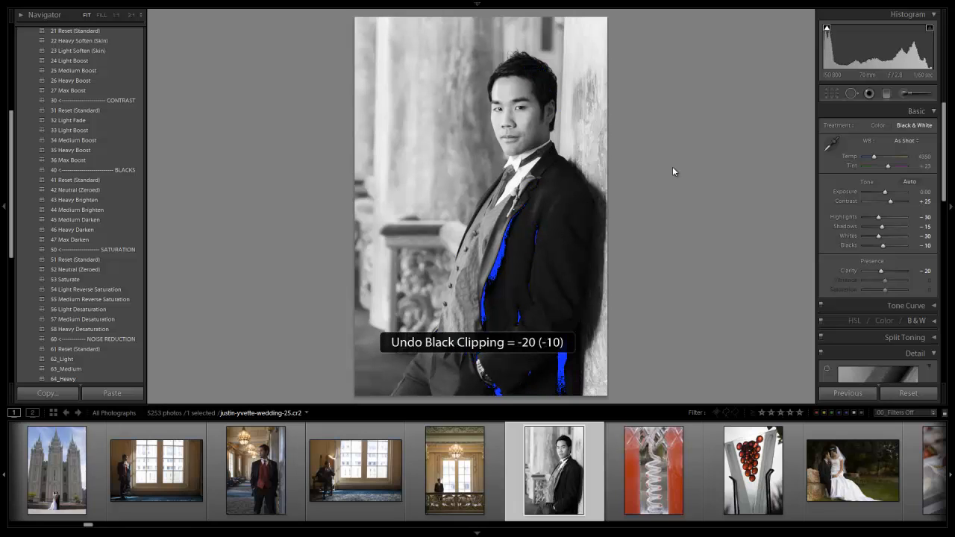
key(ctrl+z)
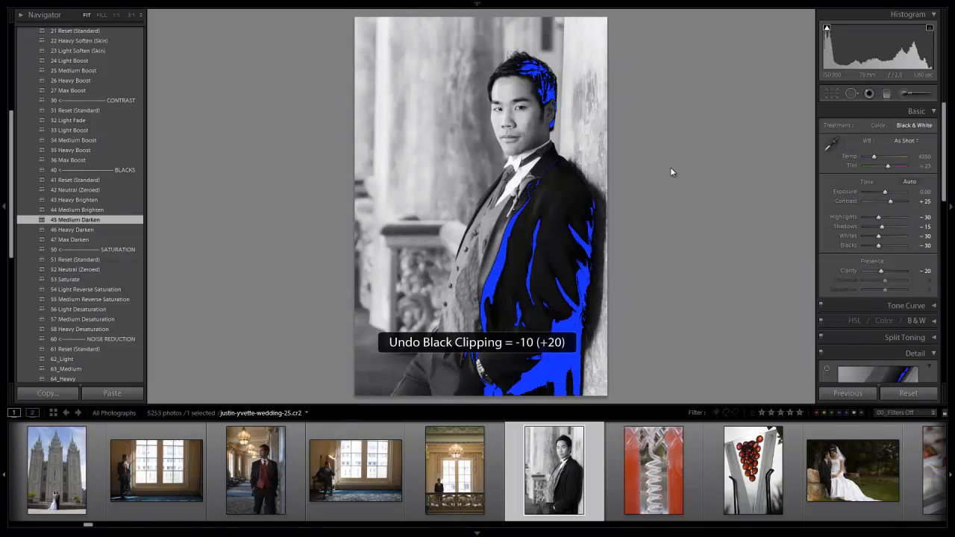
key(j)
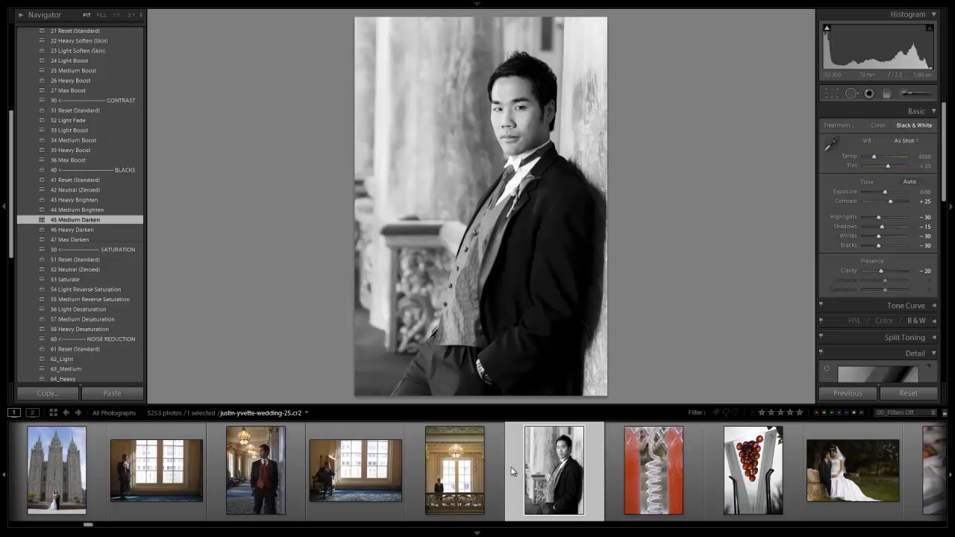
Step: Create a virtual copy of the portrait and apply the 31 B&W neutral punch preset from 05 ANTIQUE CURVES
key(ctrl+apostrophe)
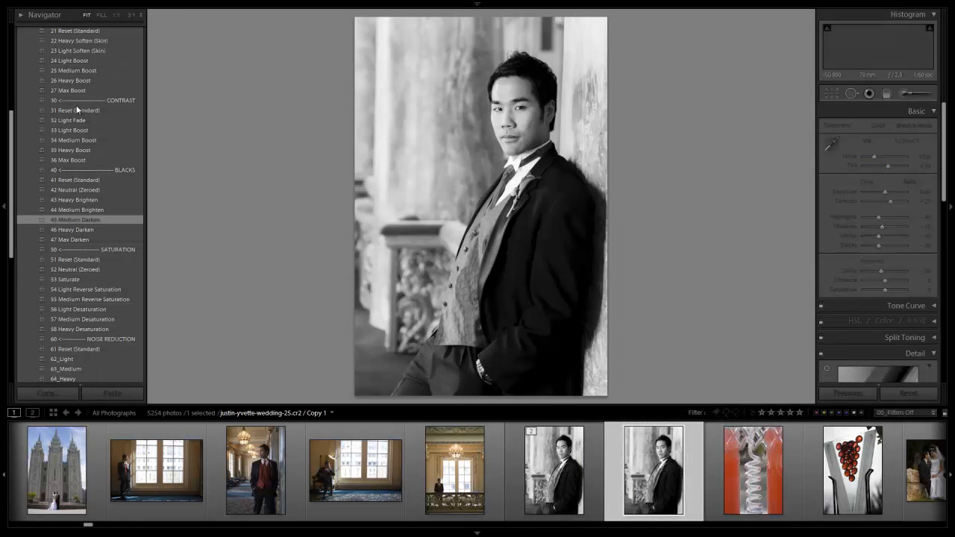
scroll(75, 111, up, 5)
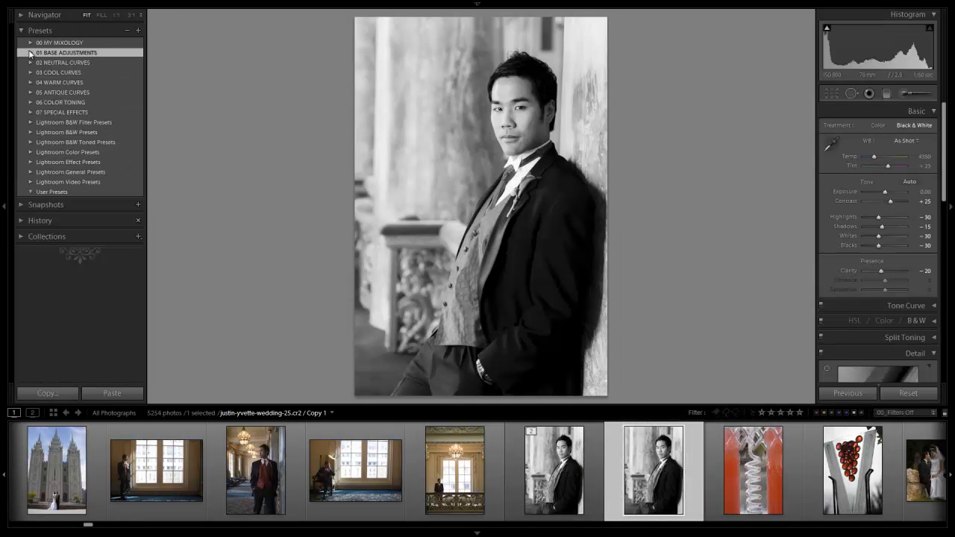
click(30, 52)
click(30, 92)
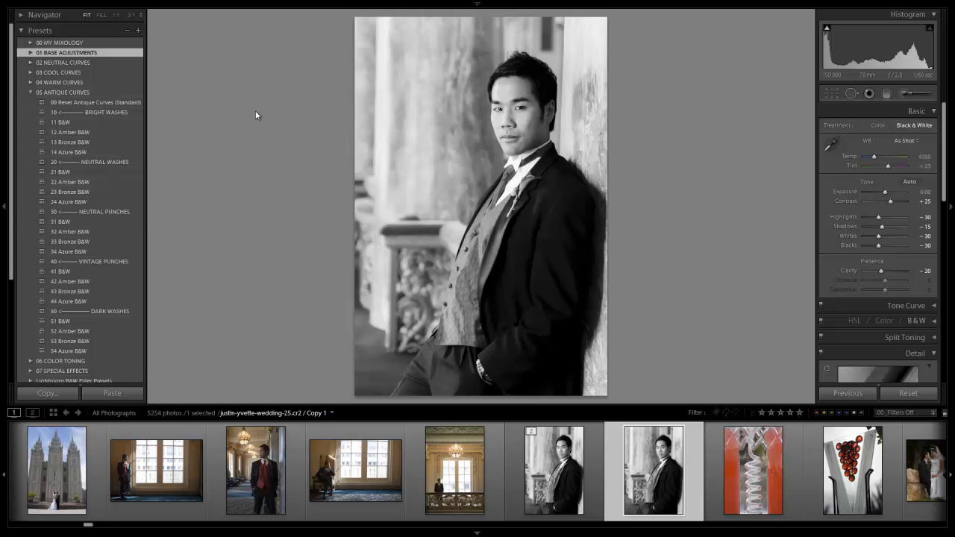
click(91, 222)
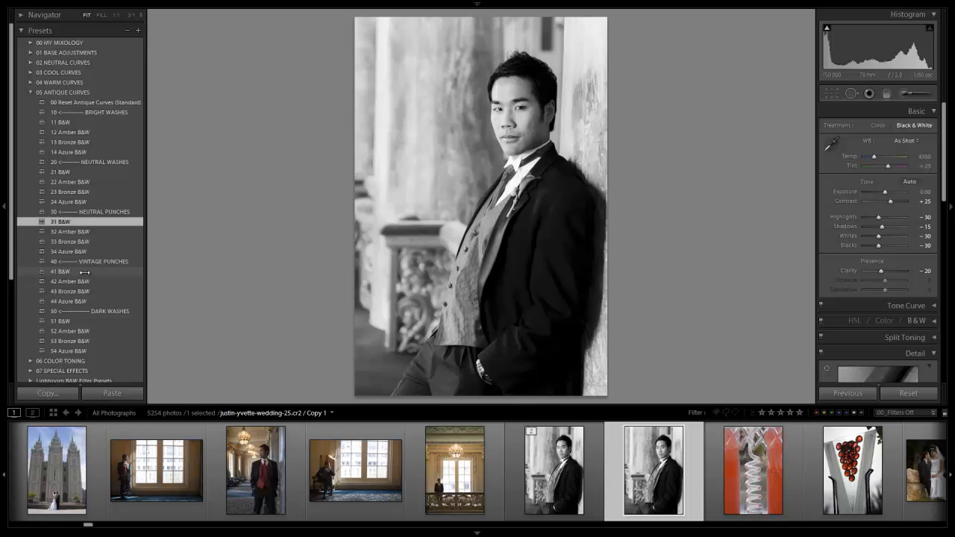
Step: Compare the 11 B&W and 21 B&W antique washes with the Tone Curve section expanded, and apply the 41 B&W vintage punch
click(108, 123)
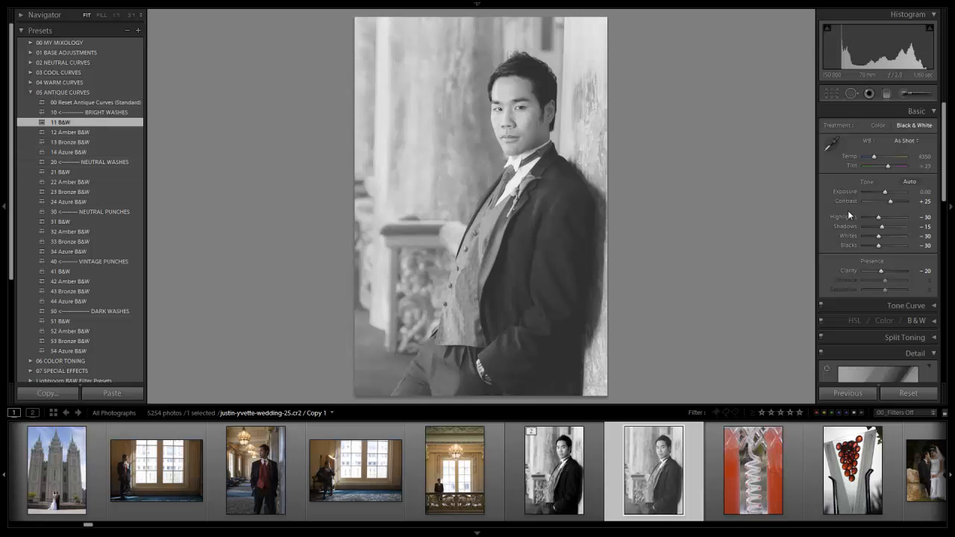
scroll(880, 210, down, 3)
click(930, 185)
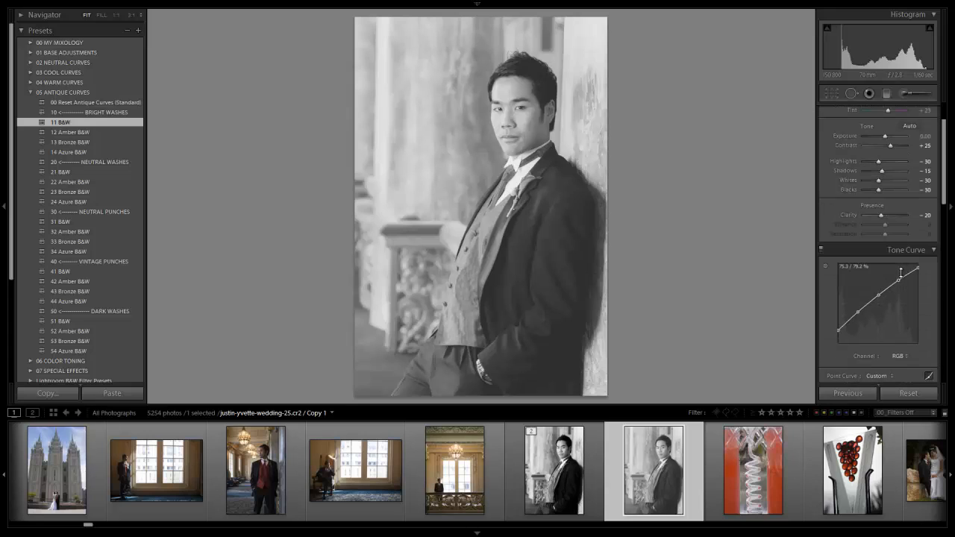
click(91, 174)
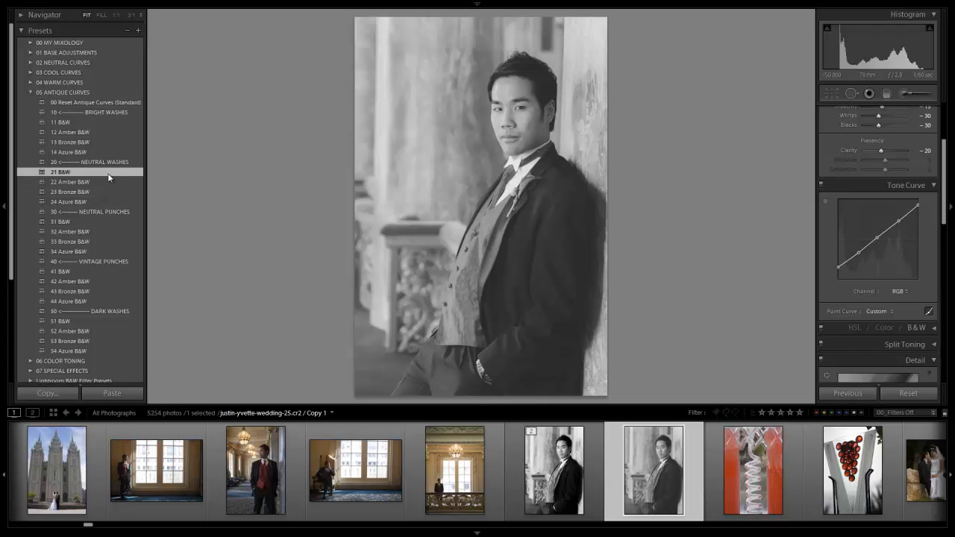
click(91, 270)
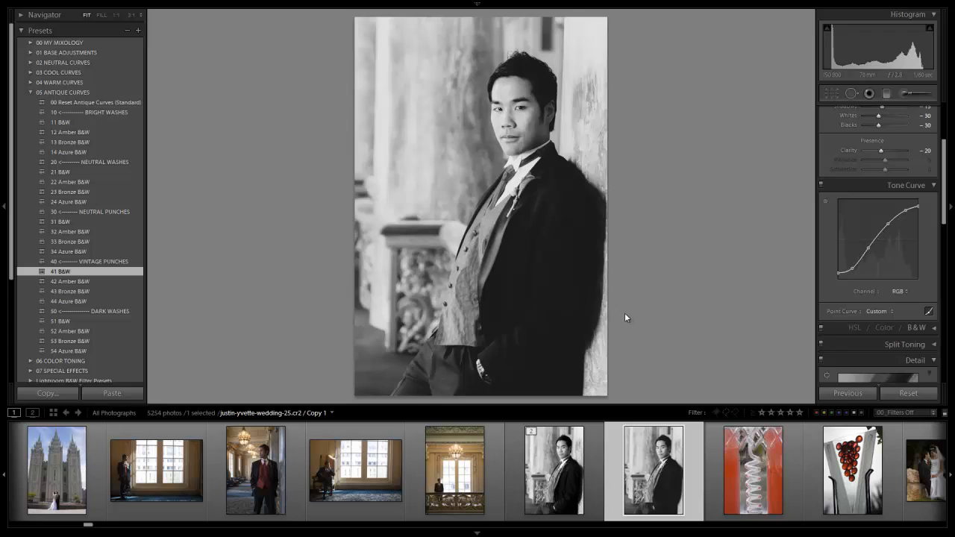
Step: Compare the blacks presets 41 Reset (Standard) and 42 Neutral (Zeroed) in 01 BASE ADJUSTMENTS, and keep 42 Neutral (Zeroed)
click(28, 53)
scroll(94, 139, down, 3)
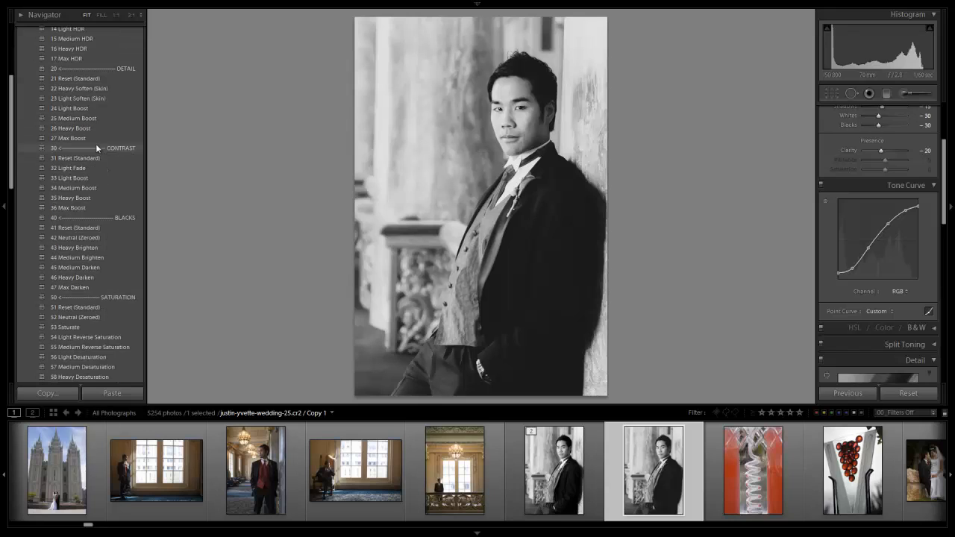
scroll(74, 247, down, 2)
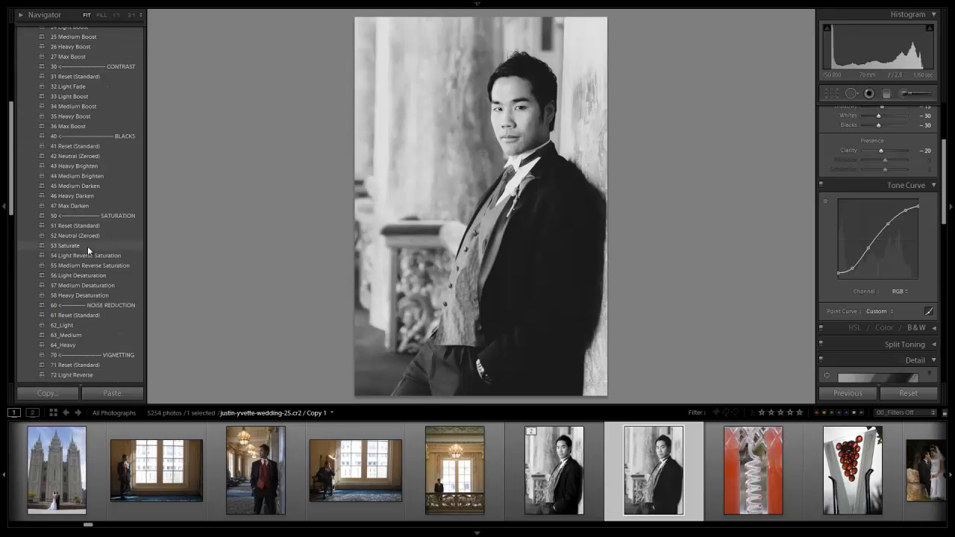
click(89, 155)
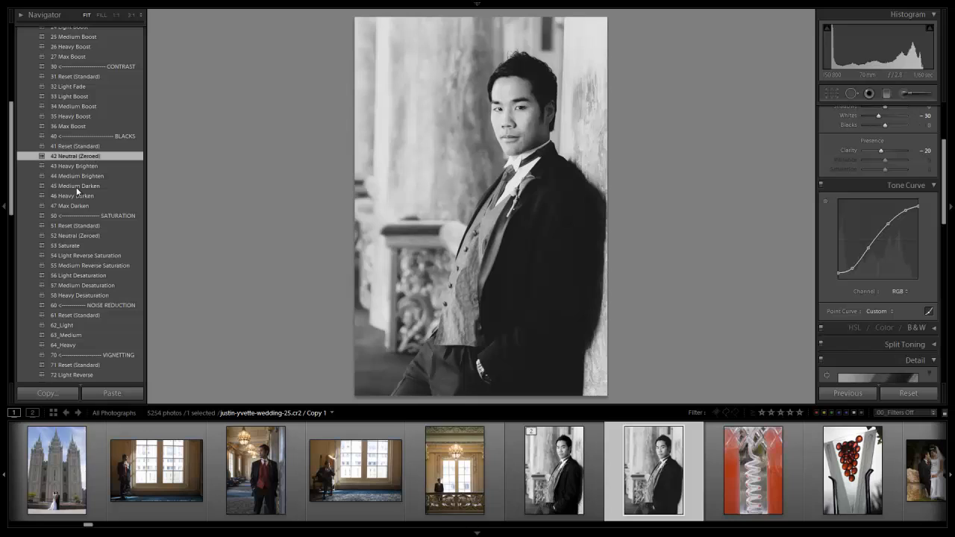
click(97, 148)
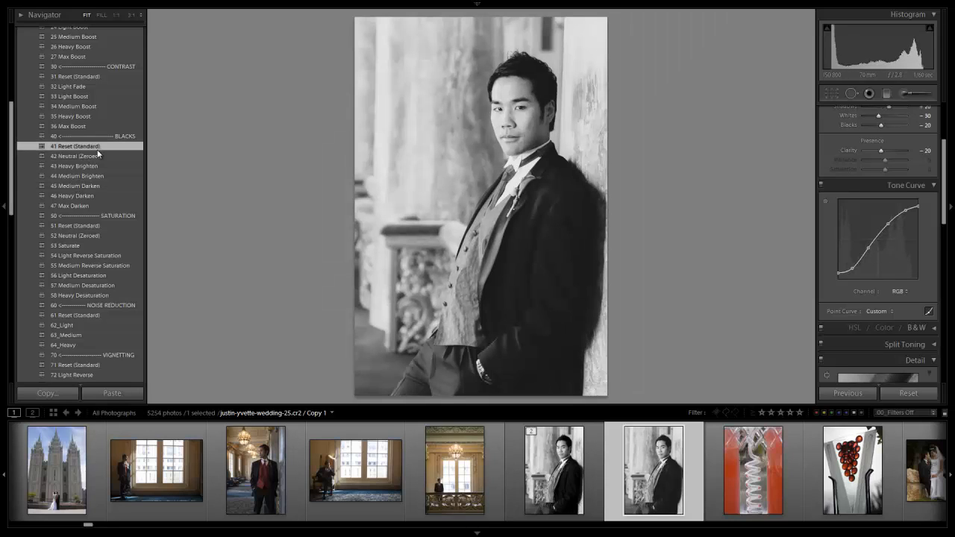
click(101, 155)
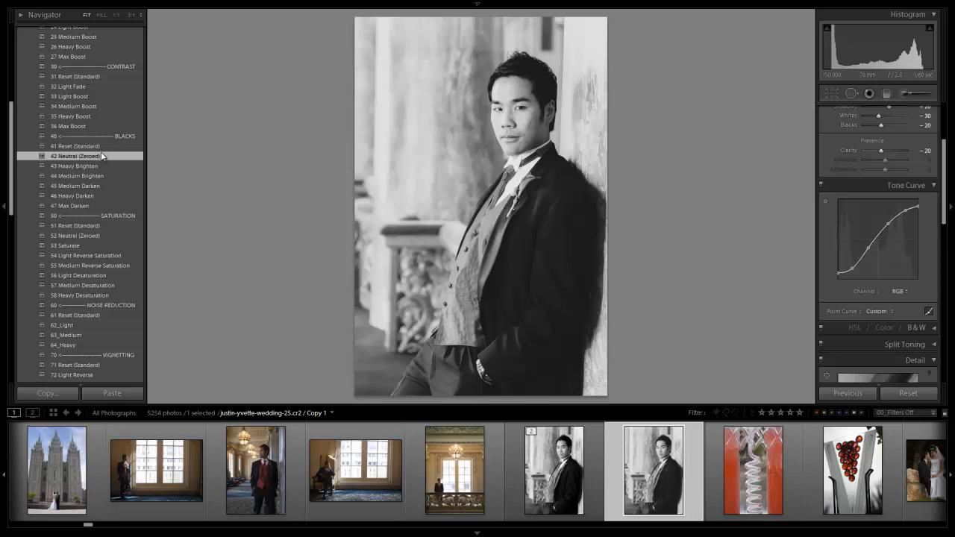
click(107, 149)
click(97, 155)
Step: Reset the Contrast slider to 0 and try the contrast presets 31 Reset (Standard) and 32 Light Fade
scroll(928, 142, up, 3)
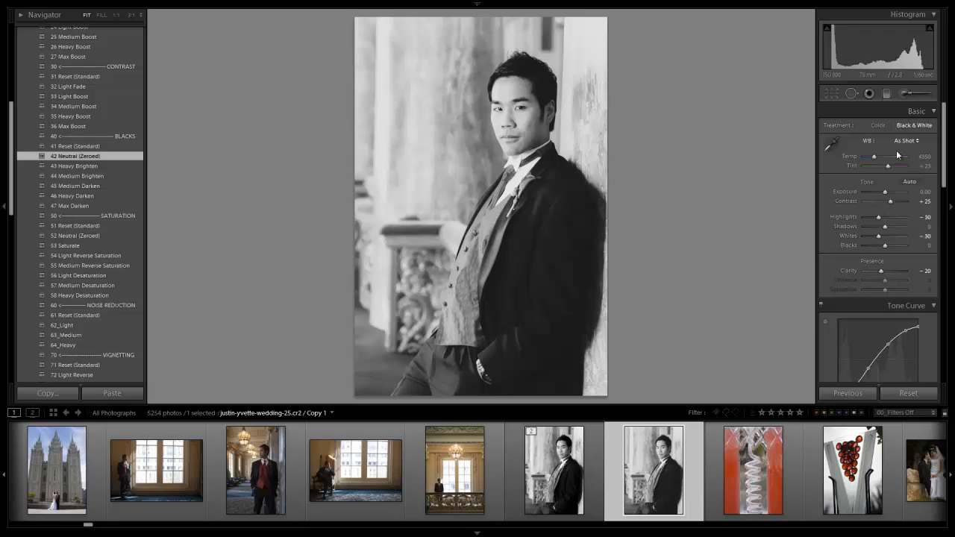
double_click(888, 202)
scroll(96, 119, up, 3)
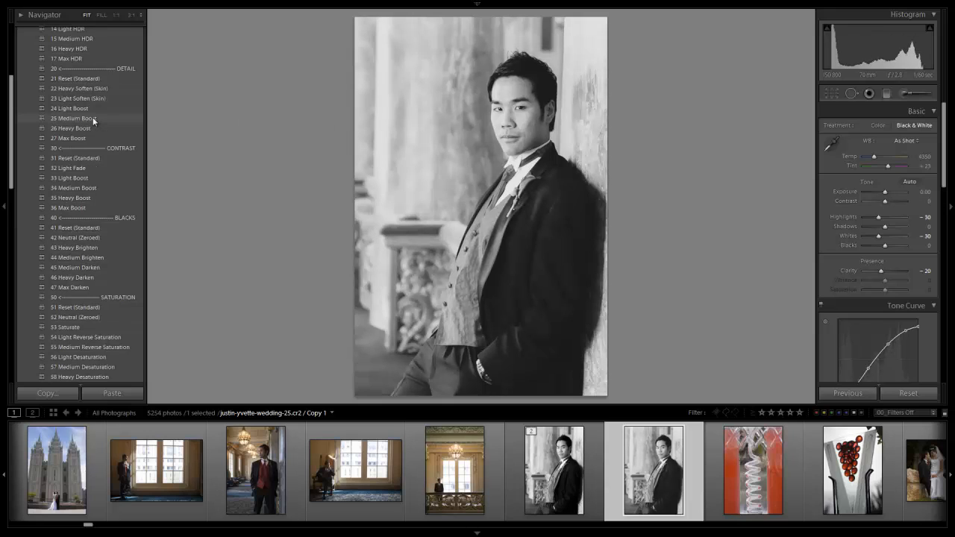
click(95, 157)
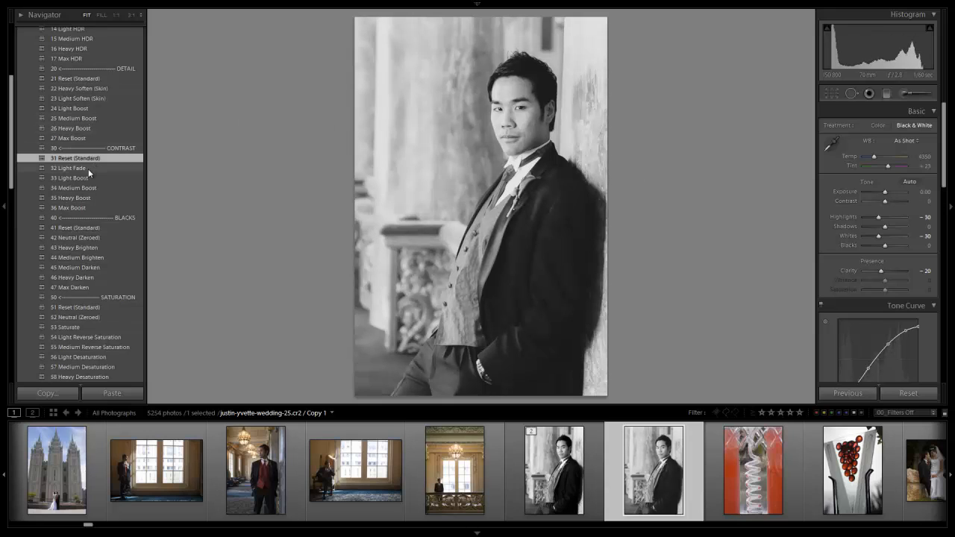
click(90, 170)
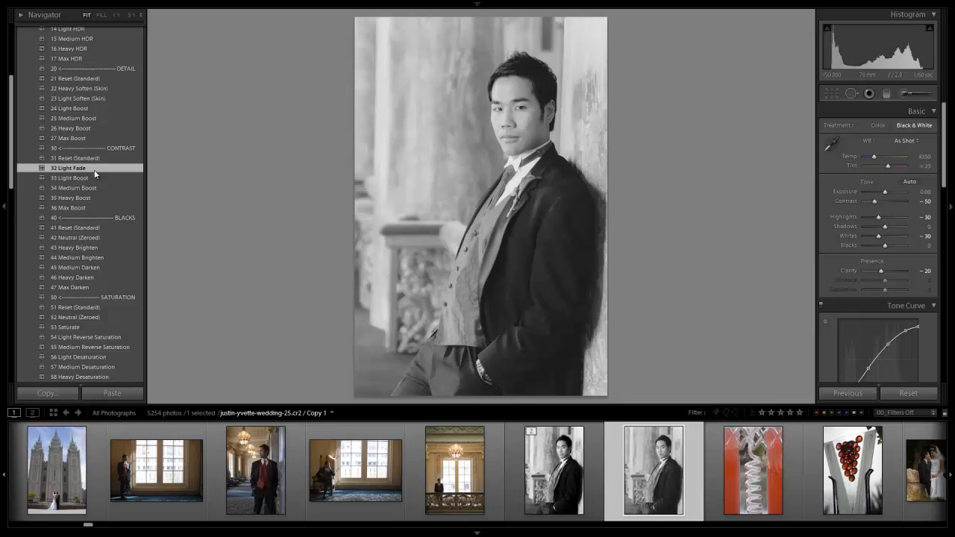
Step: Apply the 33 Light Boost contrast preset and collapse the 01 BASE ADJUSTMENTS folder
click(92, 177)
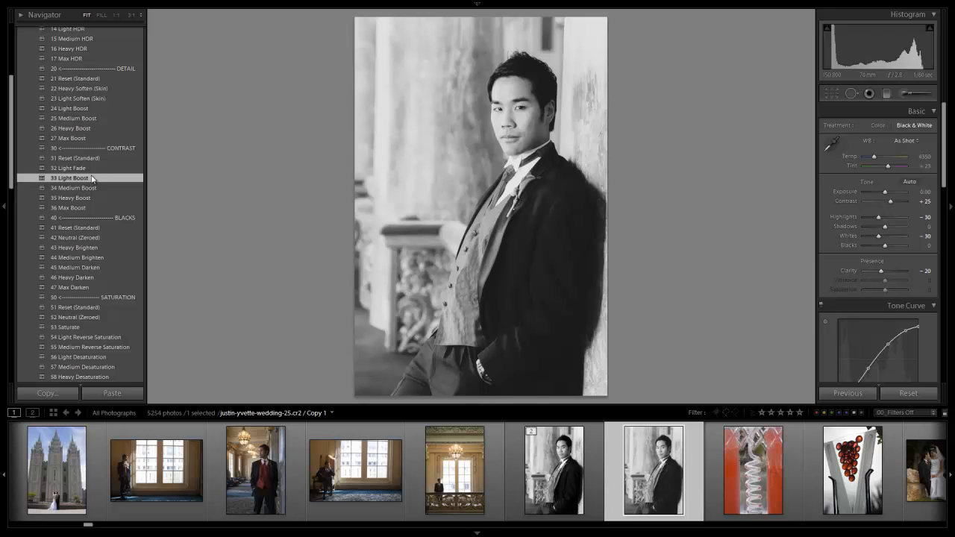
scroll(93, 134, up, 5)
click(30, 53)
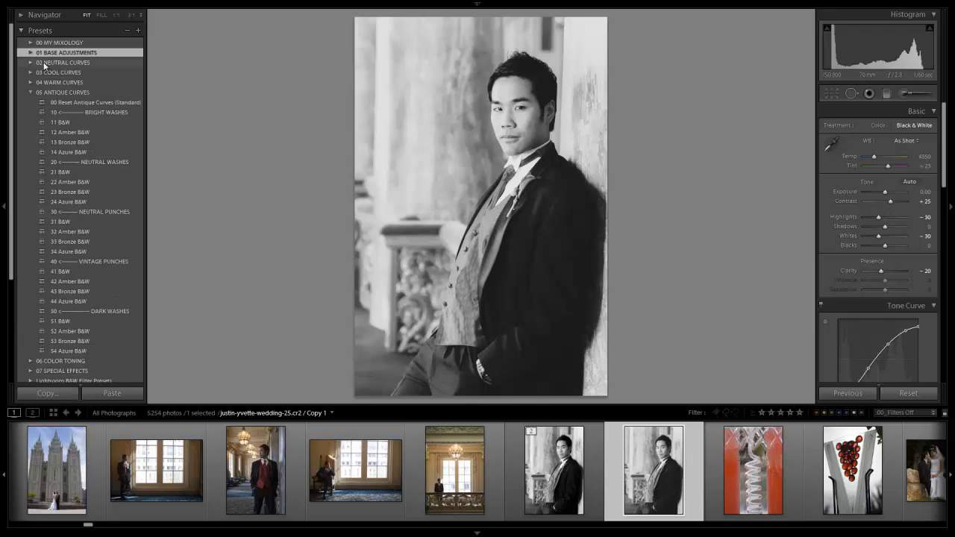
Step: Apply the 23 Medium film grain preset from 07 SPECIAL EFFECTS and shrink the filmstrip to enlarge the photo preview
click(31, 91)
click(30, 111)
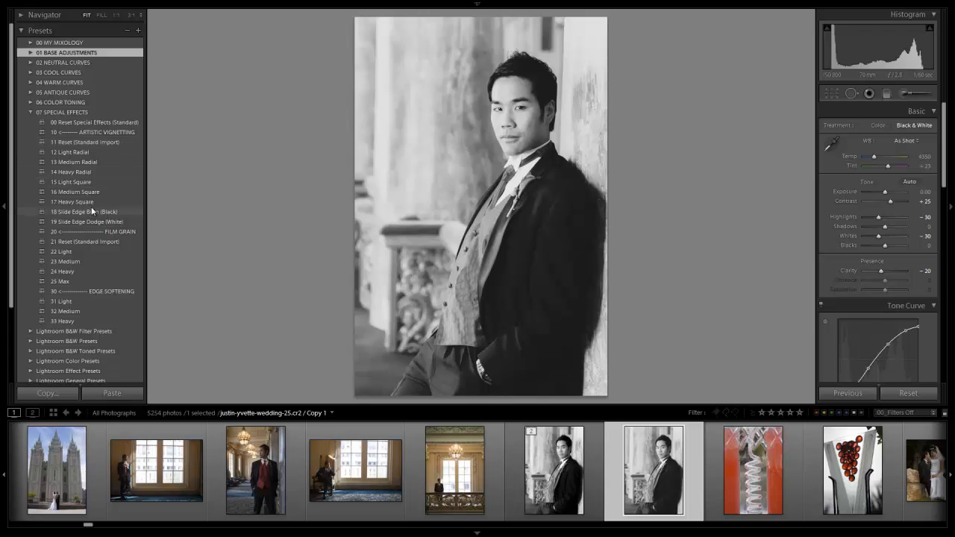
click(79, 263)
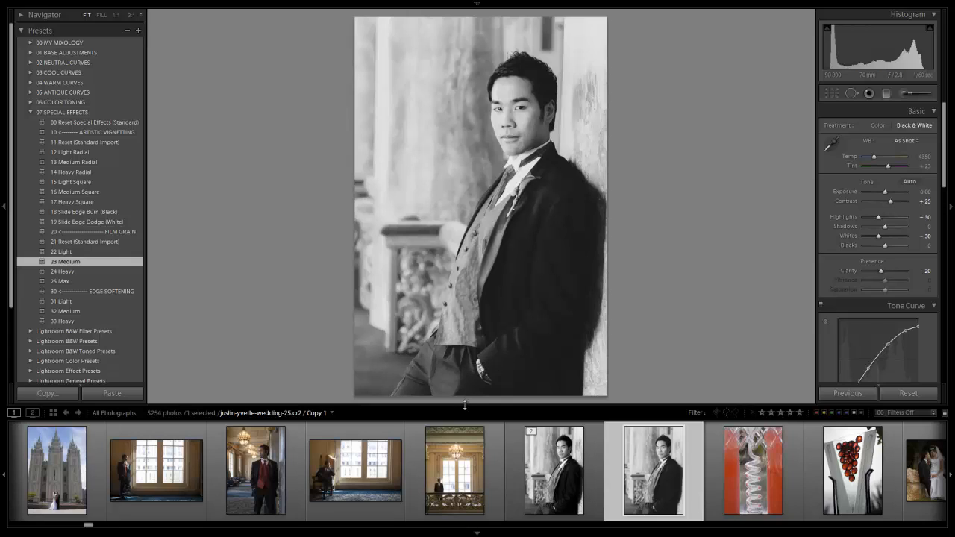
drag(464, 405, 459, 446)
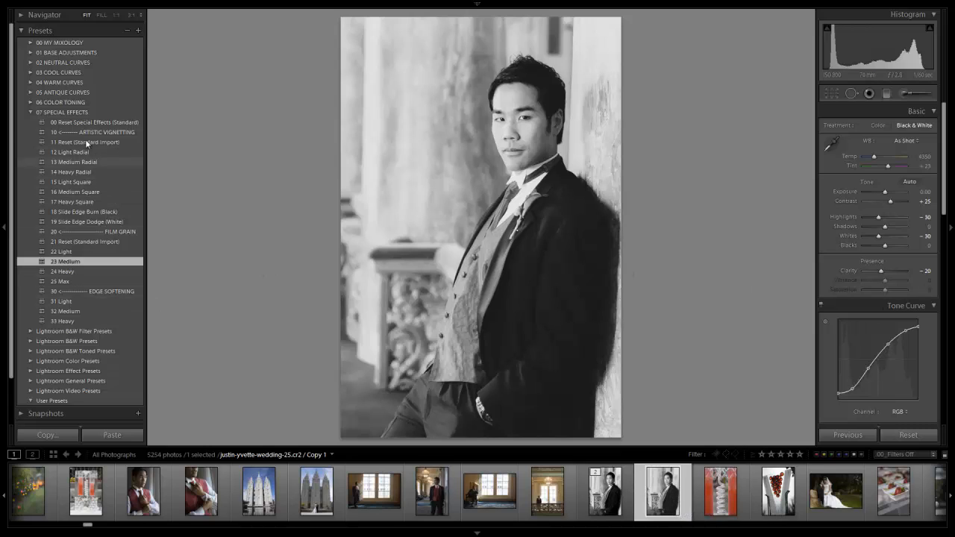
click(30, 113)
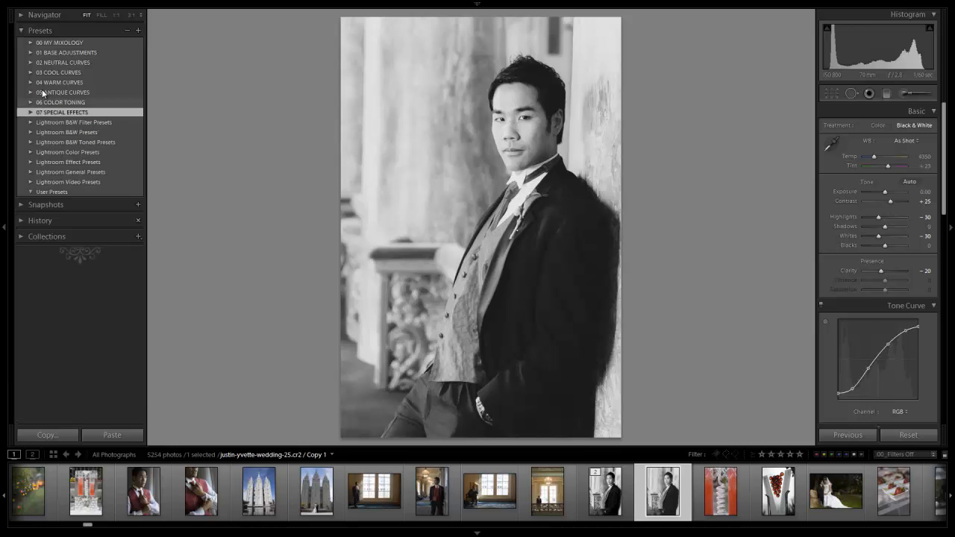
Step: Apply the 73 Light Vignette preset from 01 BASE ADJUSTMENTS and collapse the folder
click(30, 52)
scroll(75, 112, down, 10)
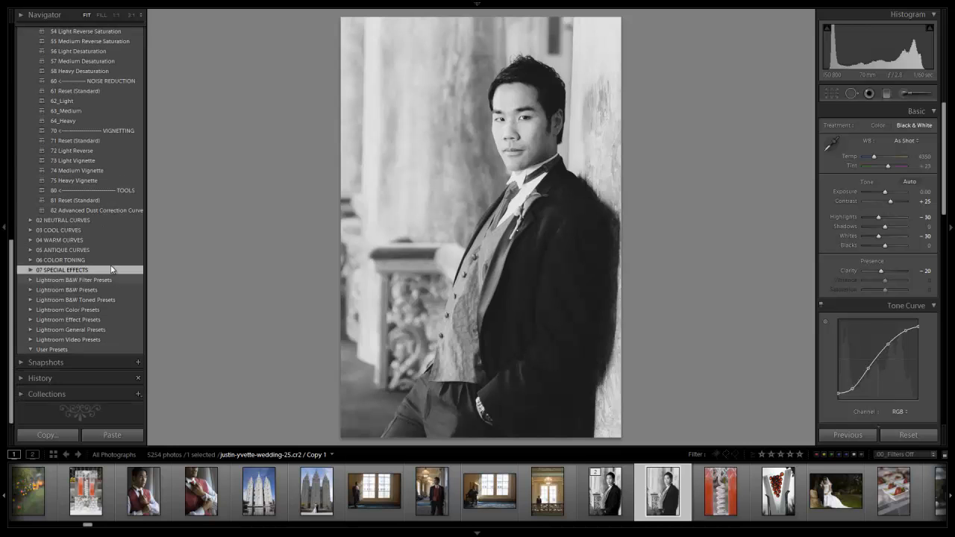
click(96, 160)
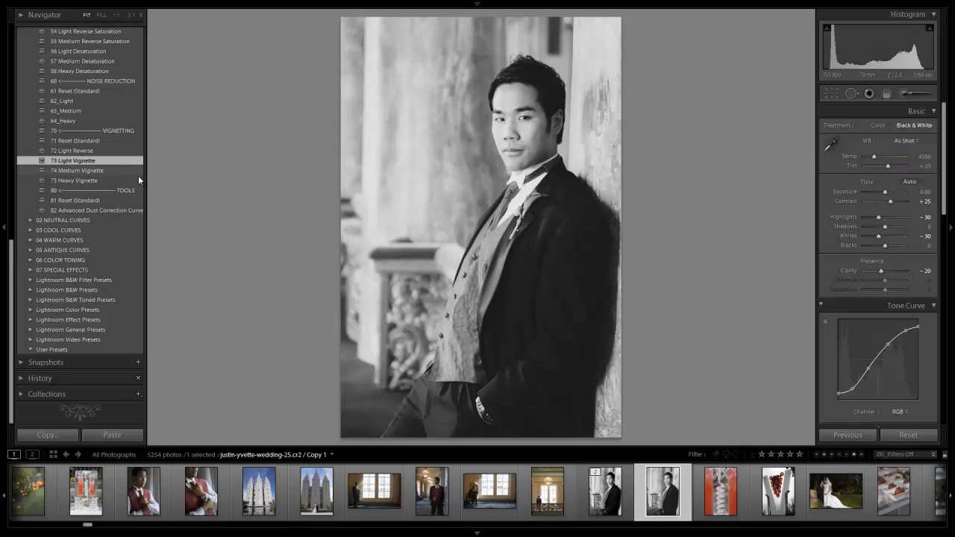
scroll(99, 134, up, 10)
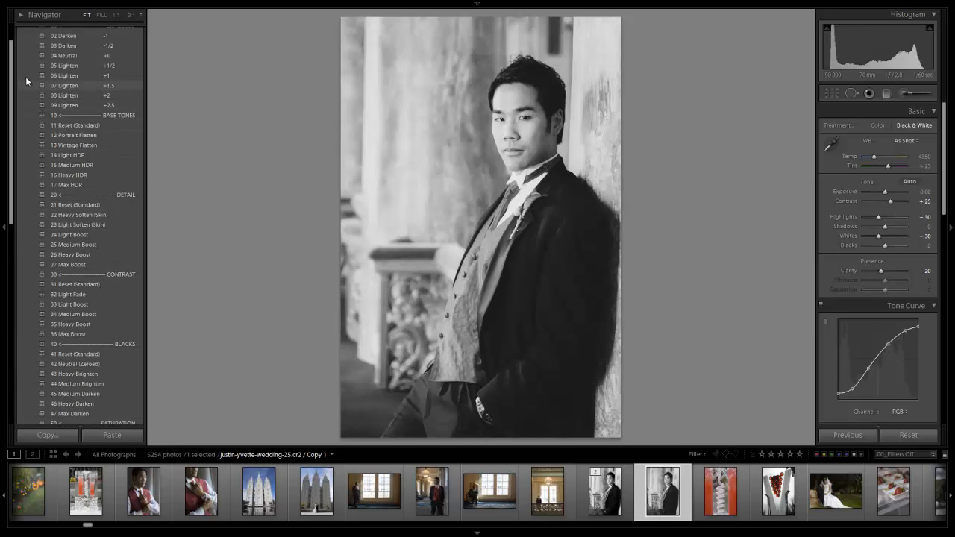
click(32, 53)
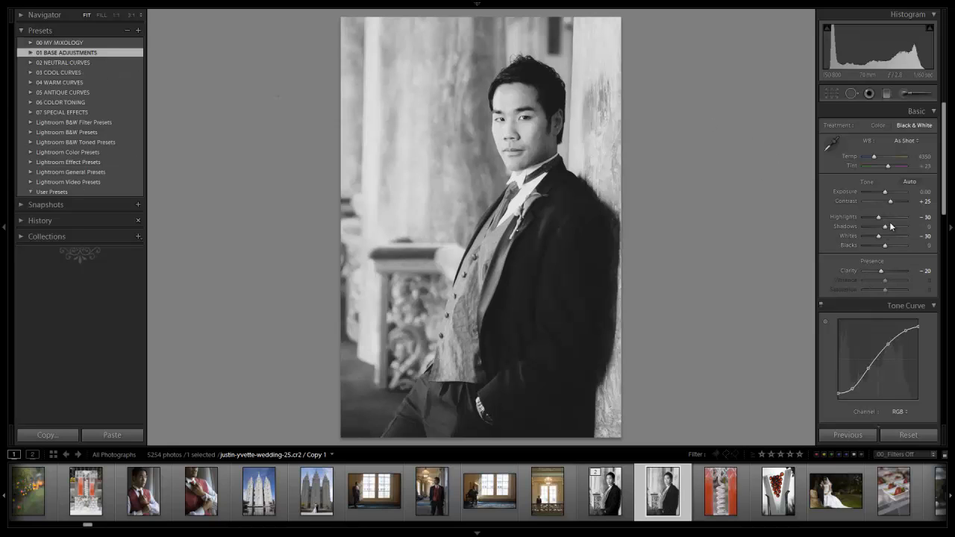
Step: Try lowering Shadows to -40 and to -20, resetting the slider to 0 after each attempt
scroll(897, 322, down, 2)
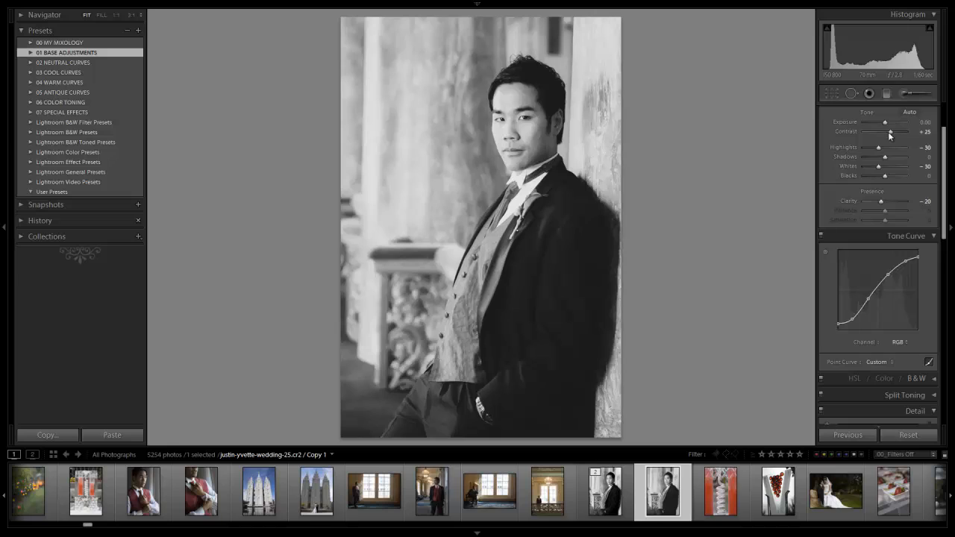
scroll(897, 143, up, 2)
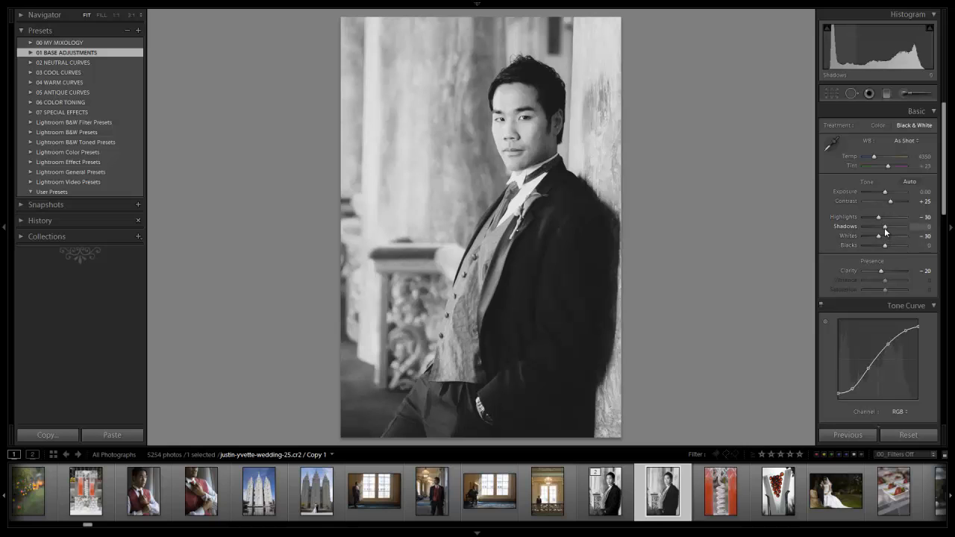
key(shift+Down)
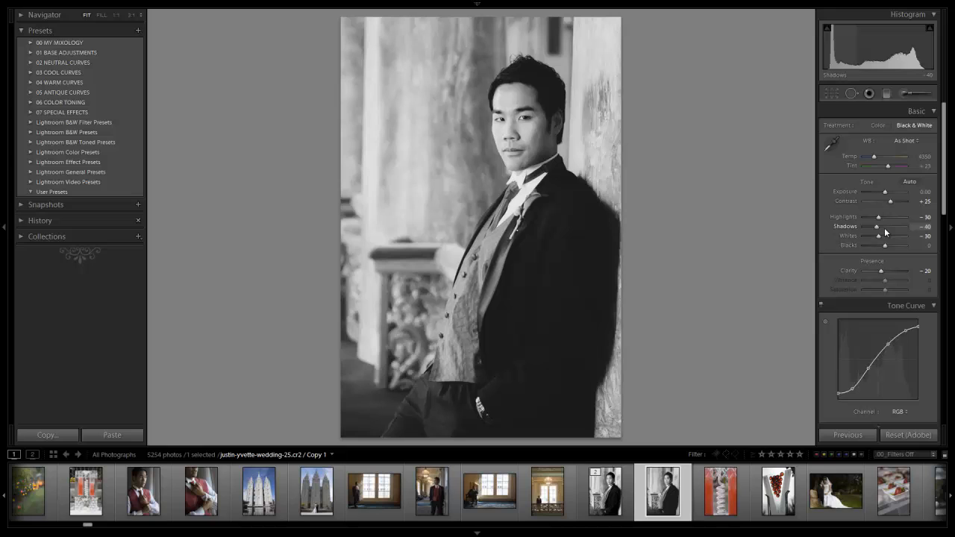
double_click(884, 227)
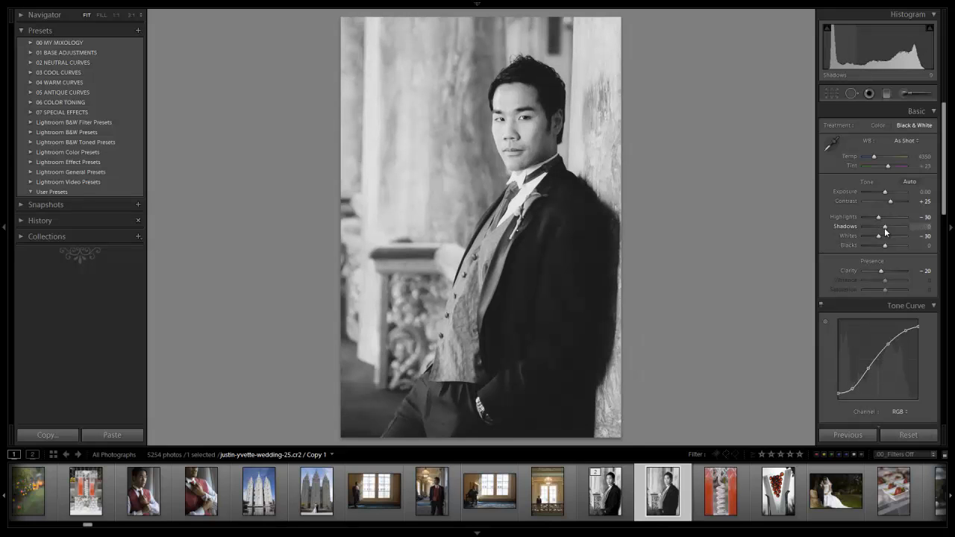
key(shift+Down)
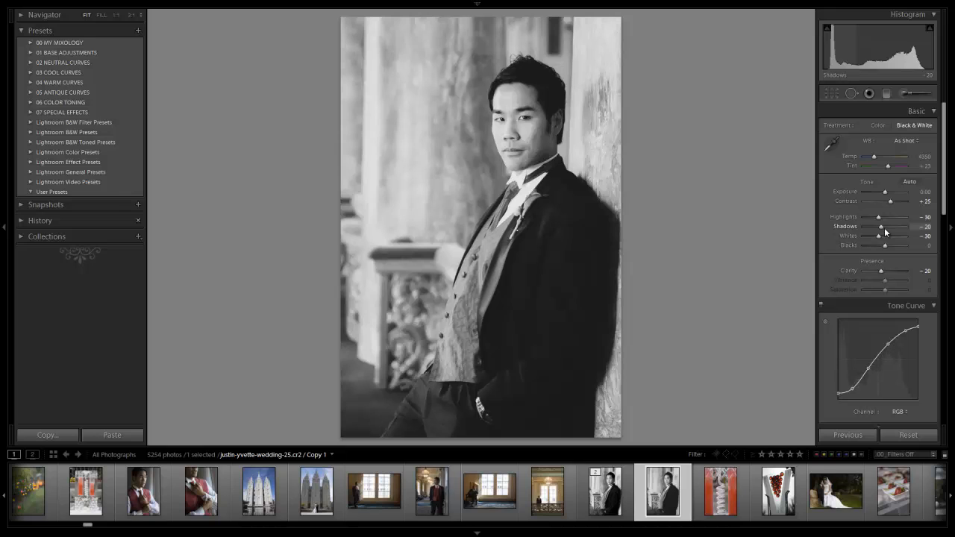
double_click(884, 228)
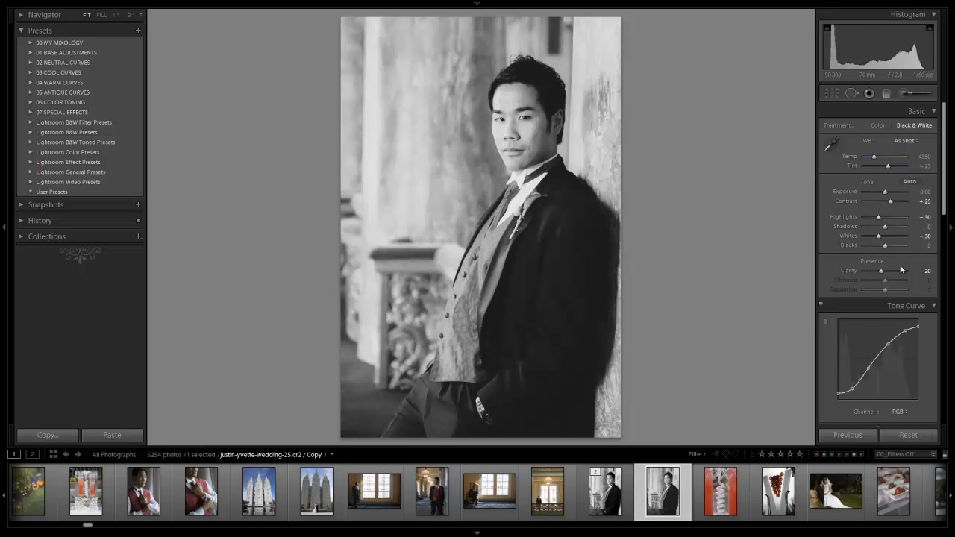
Step: Review the Detail, Lens Corrections and Effects settings, try a Lens Vignetting amount of -88, and undo it
scroll(908, 266, down, 5)
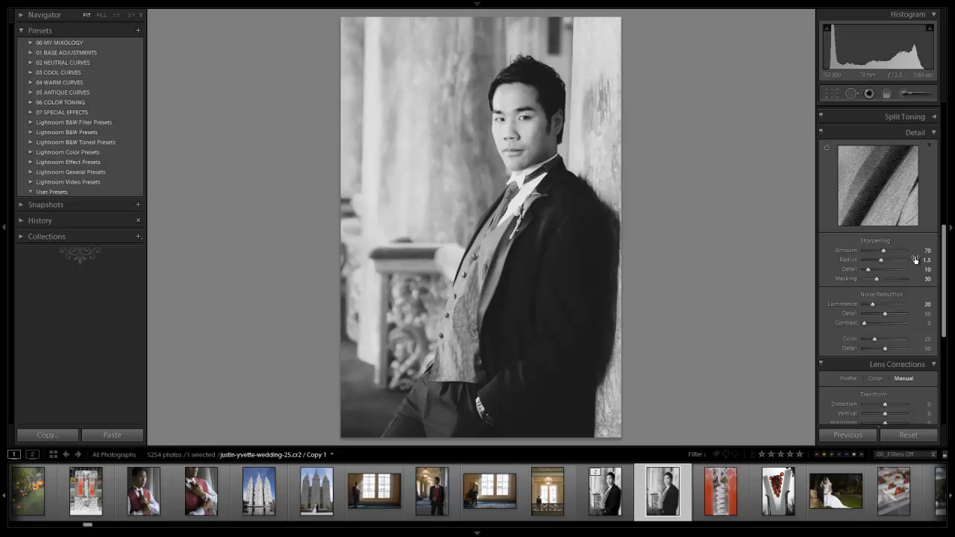
scroll(897, 321, down, 2)
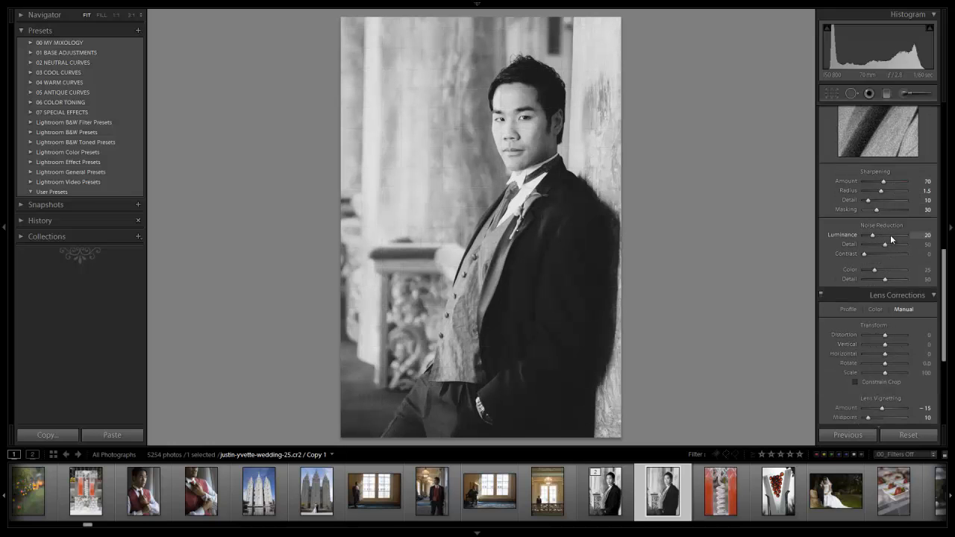
scroll(890, 234, down, 5)
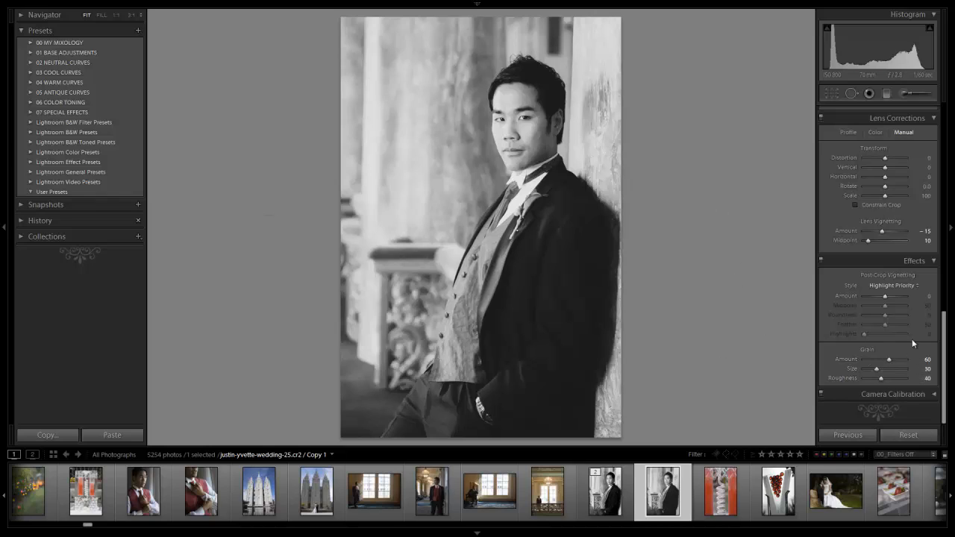
scroll(910, 313, up, 3)
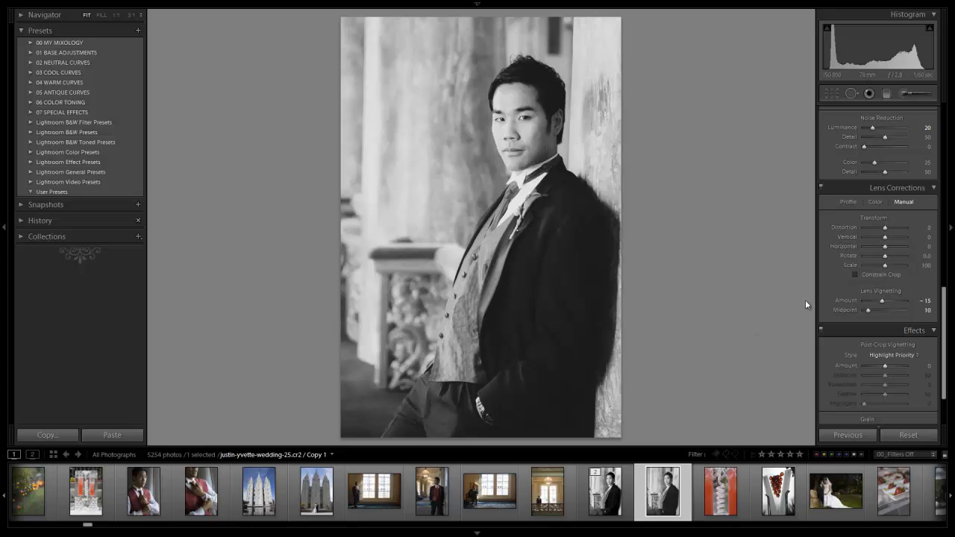
drag(882, 300, 866, 298)
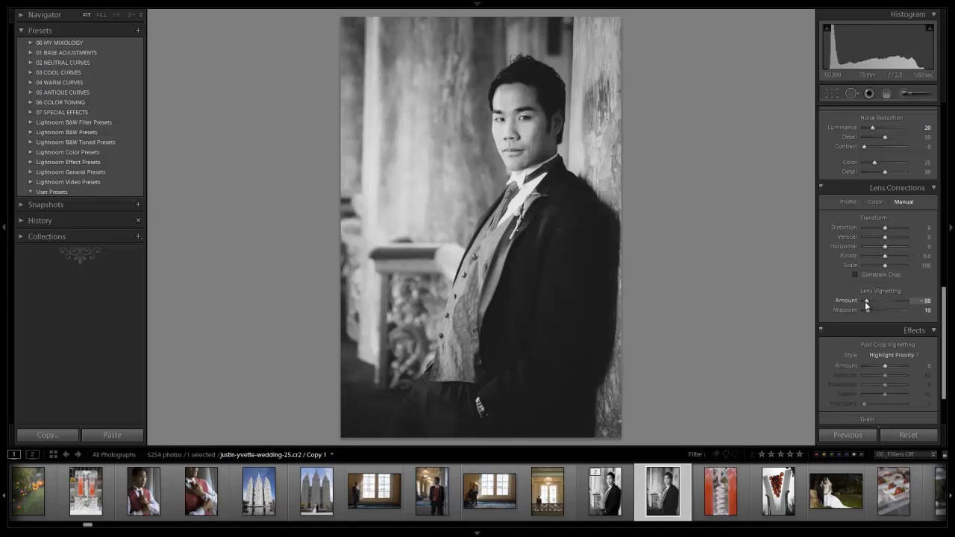
key(ctrl+z)
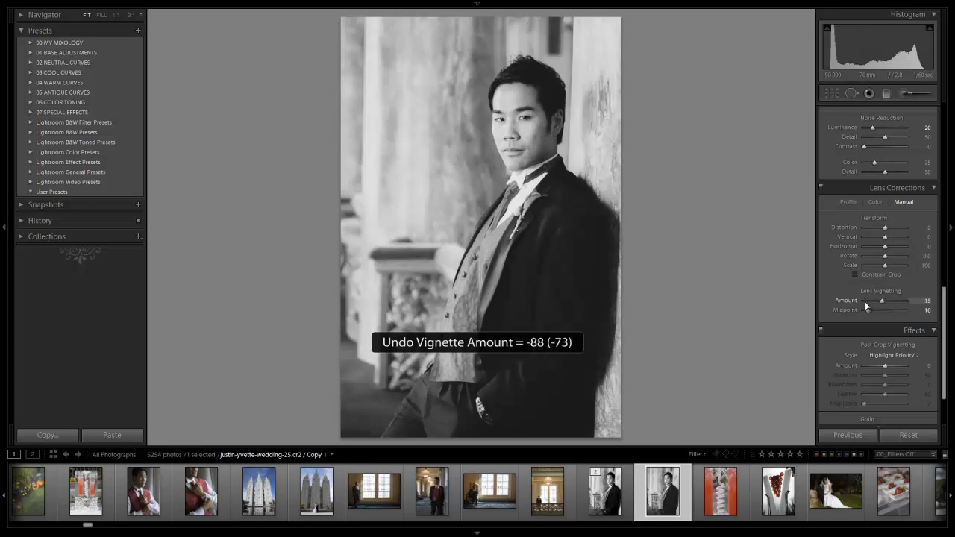
Step: Lower the virtual copy's Exposure to -0.20
scroll(886, 205, up, 5)
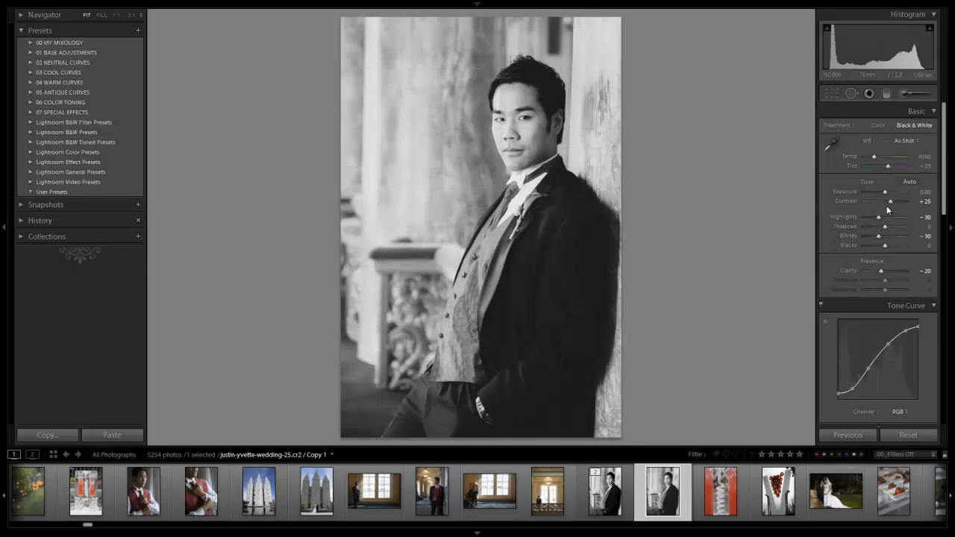
key(Down)
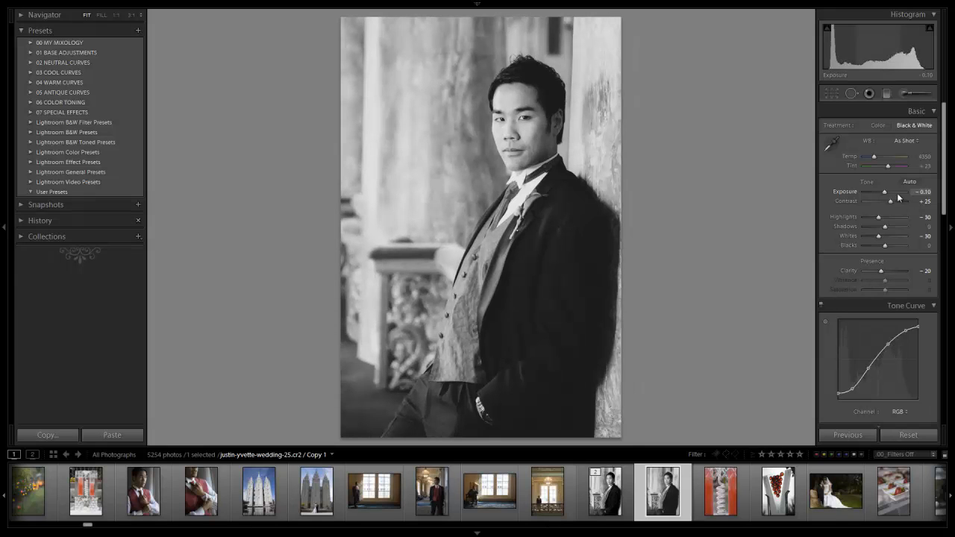
key(Down)
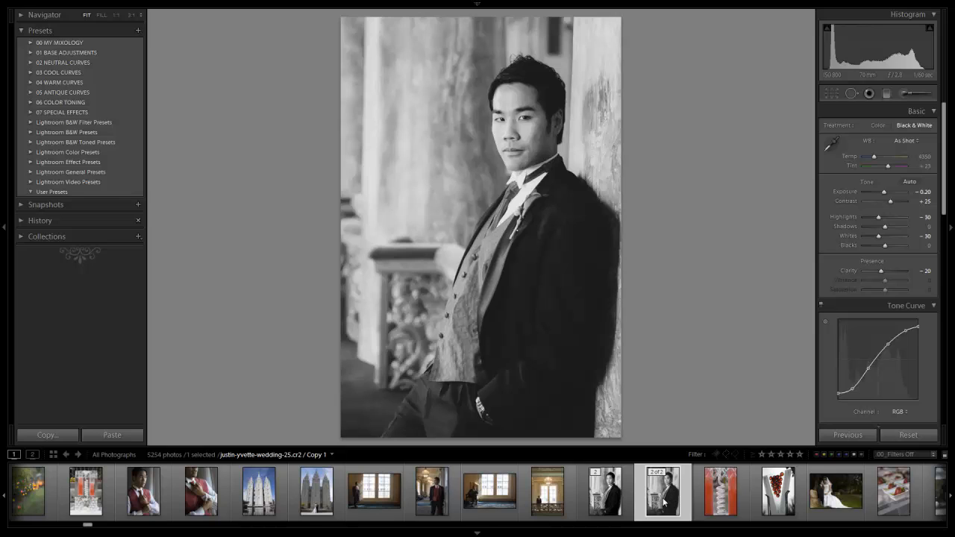
Step: Switch to the master photo and compare its black-and-white edit with the unedited color original
key(Left)
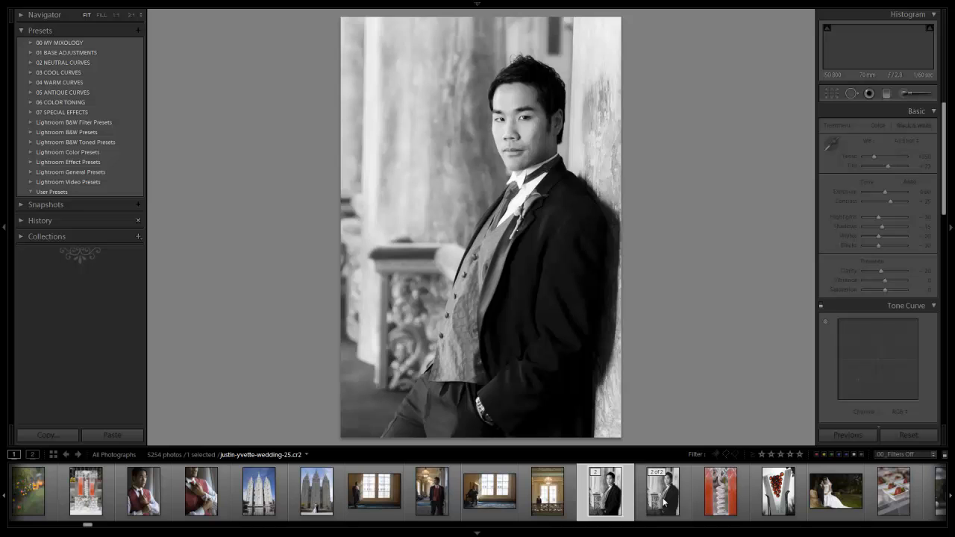
key(backslash)
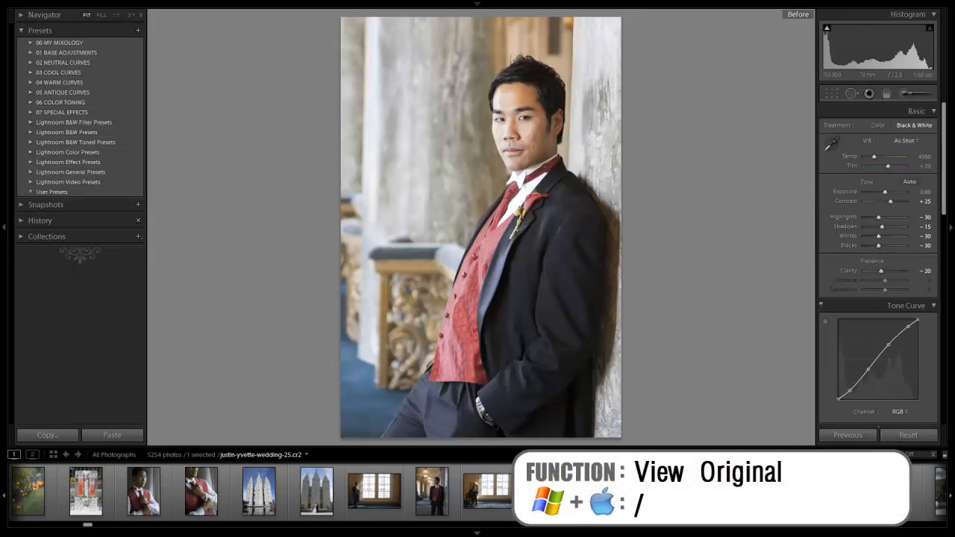
key(backslash)
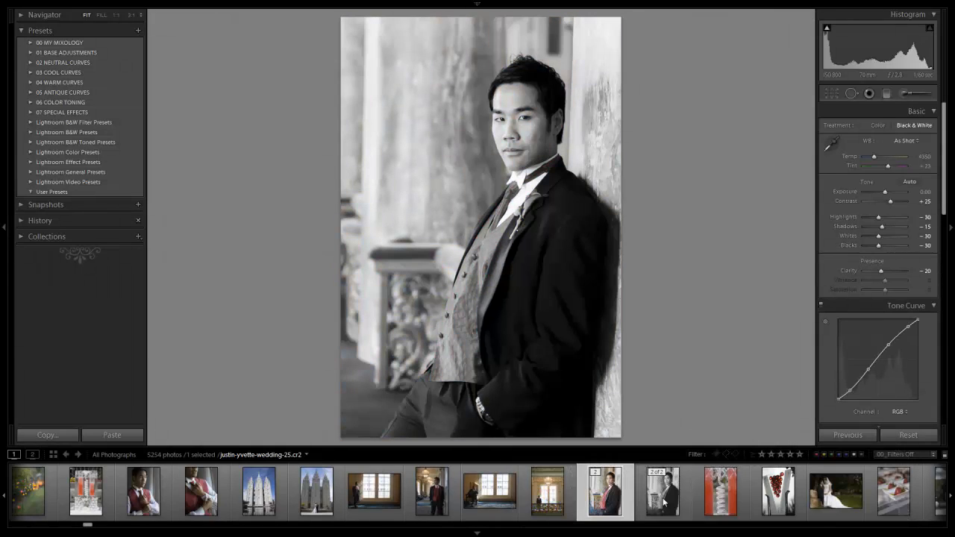
Step: Select the virtual copy and compare its before and after versions repeatedly
click(663, 492)
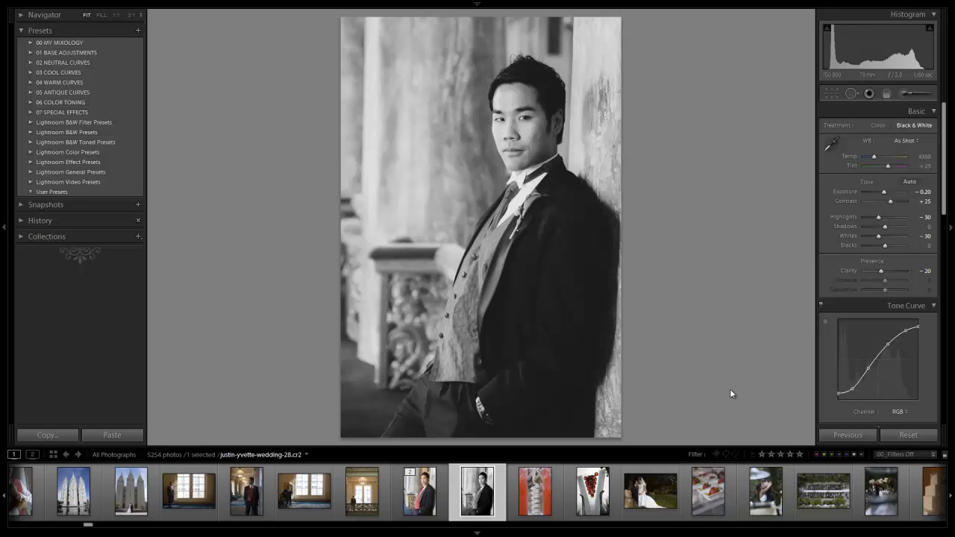
key(backslash)
key(backslash)
key(backslash)
key(backslash)
key(backslash)
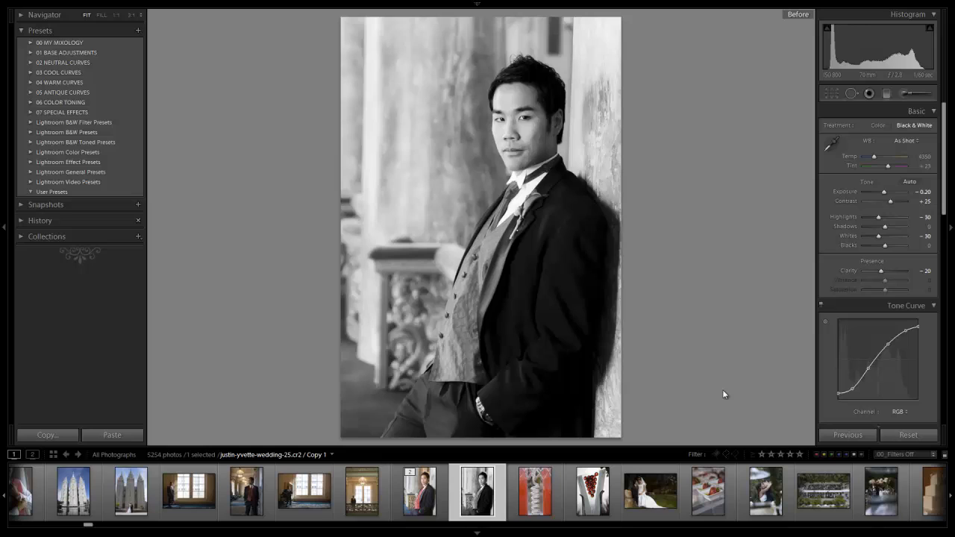
key(backslash)
key(backslash)
key(backslash)
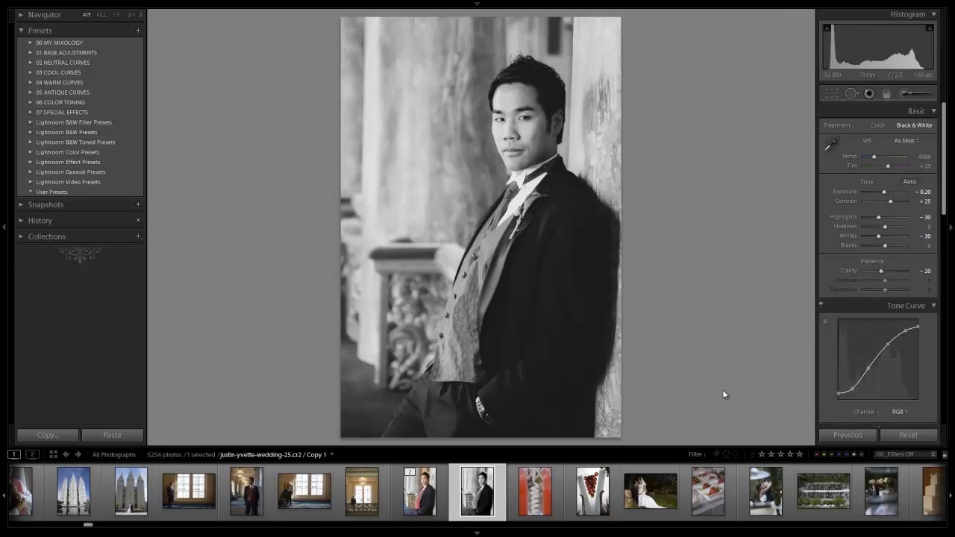